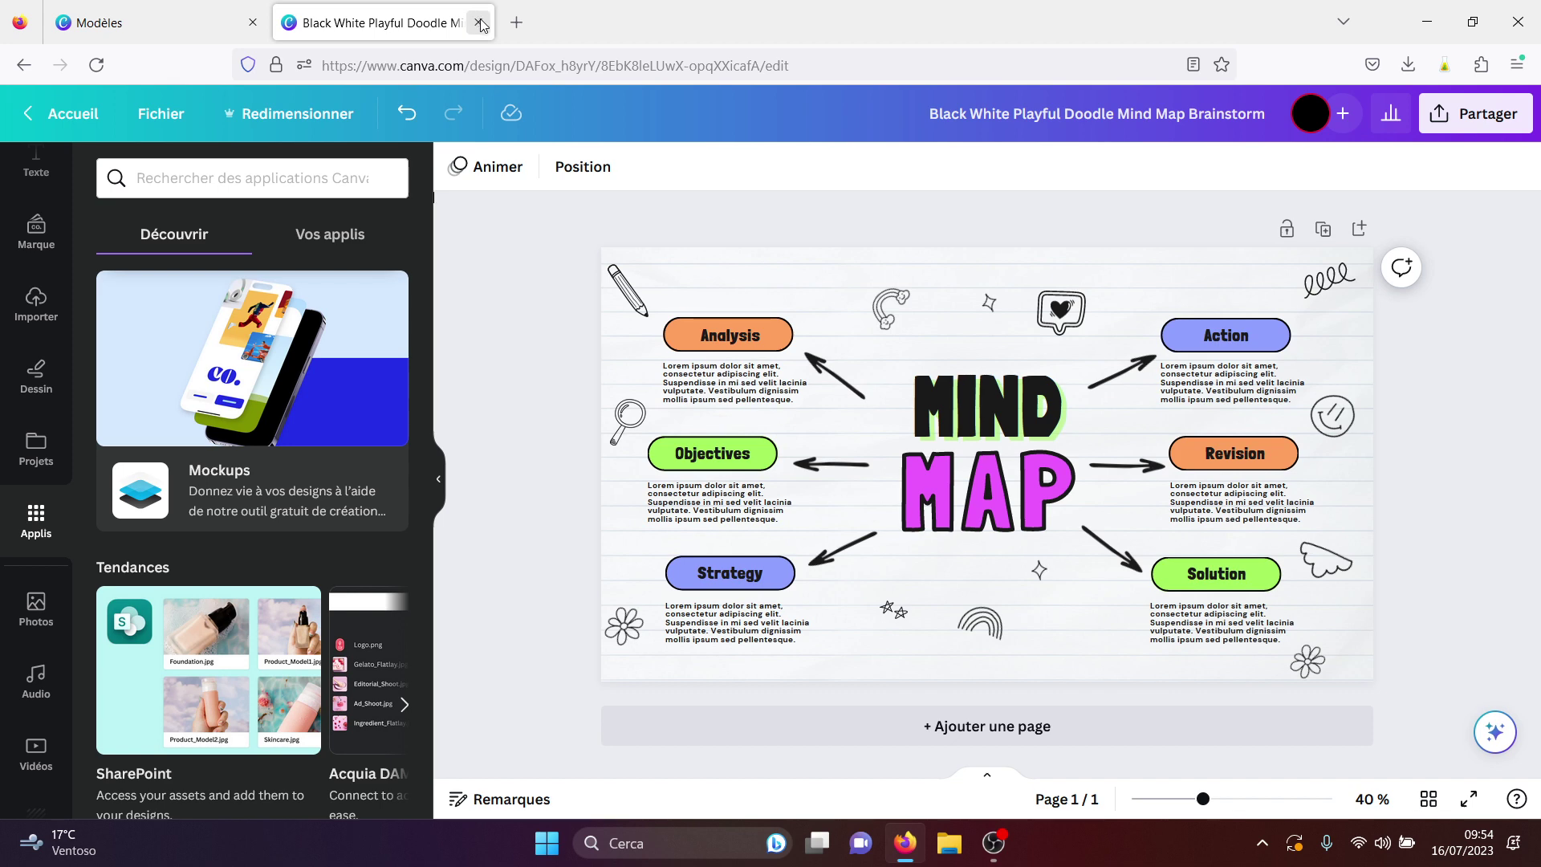
Close the doodle mind map design and its template preview, return to the home page and create a blank online whiteboard
{"action": "left_click", "coordinate": [478, 24]}
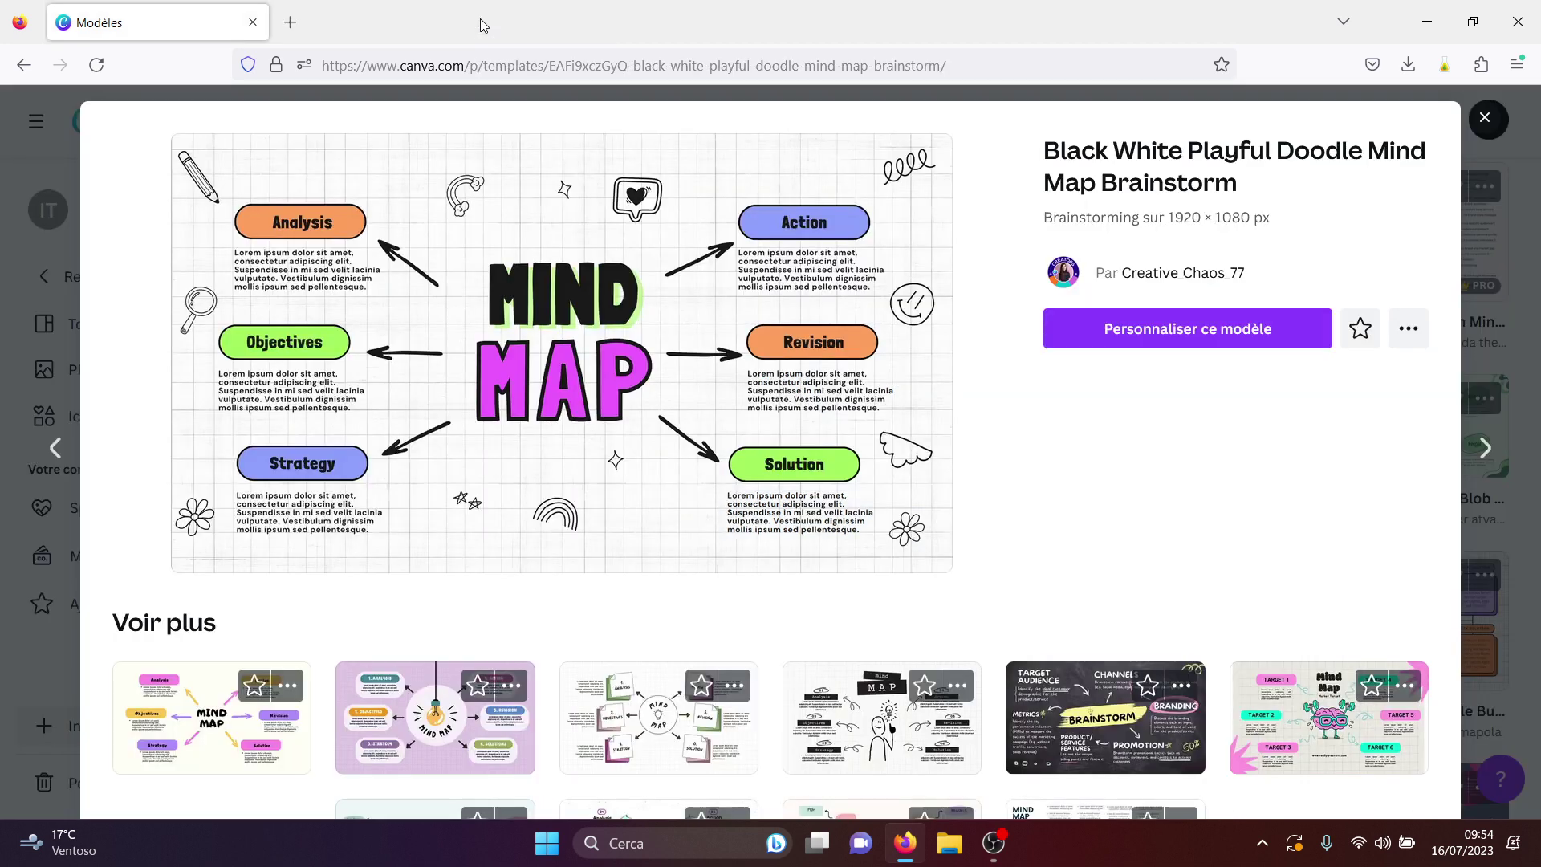
{"action": "left_click", "coordinate": [1484, 119]}
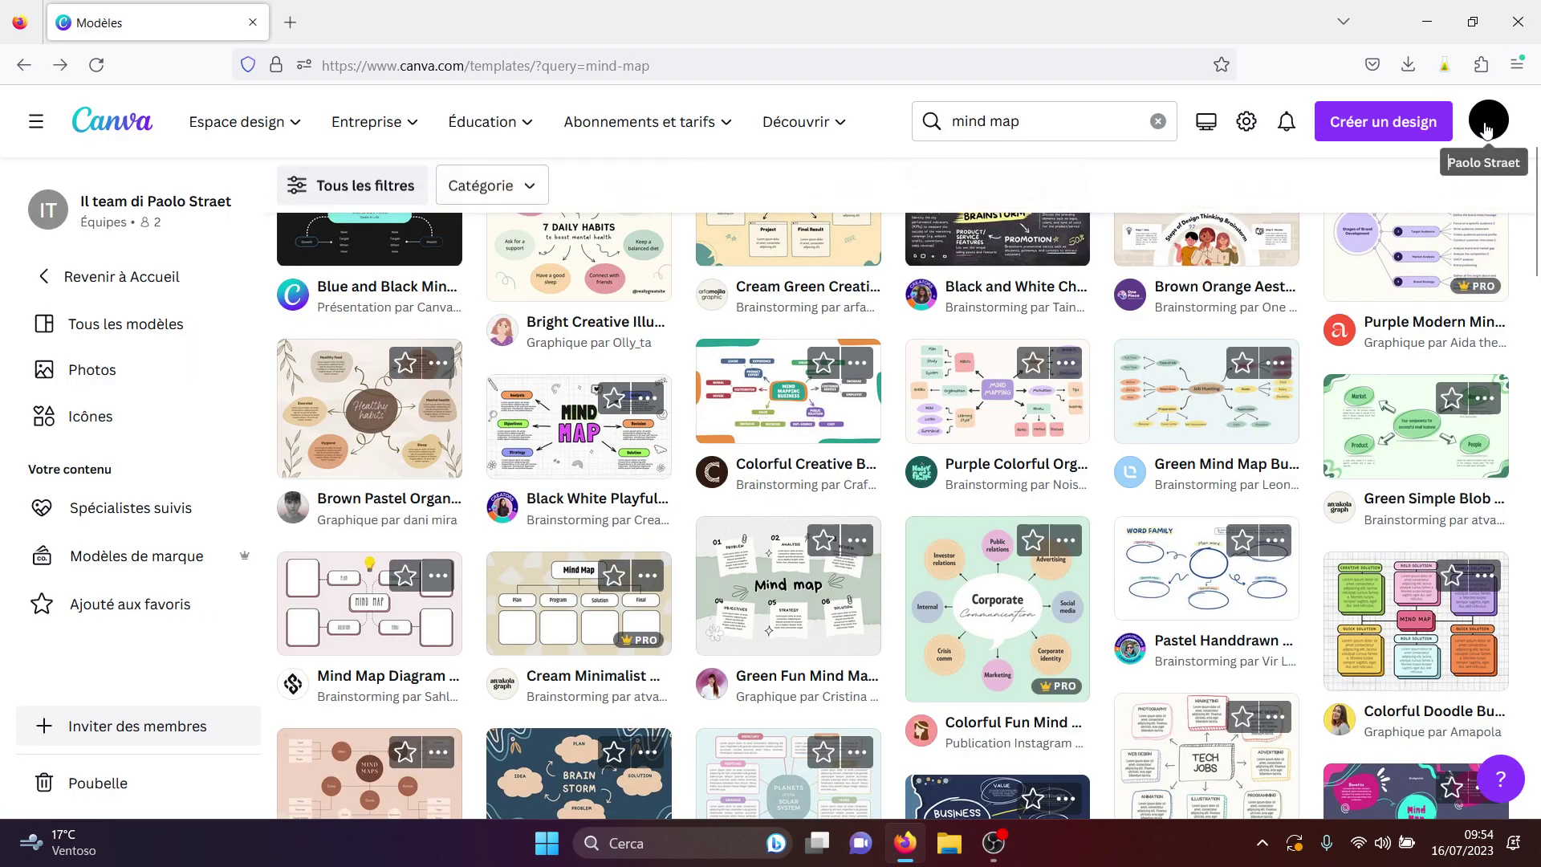
{"action": "left_click", "coordinate": [112, 130]}
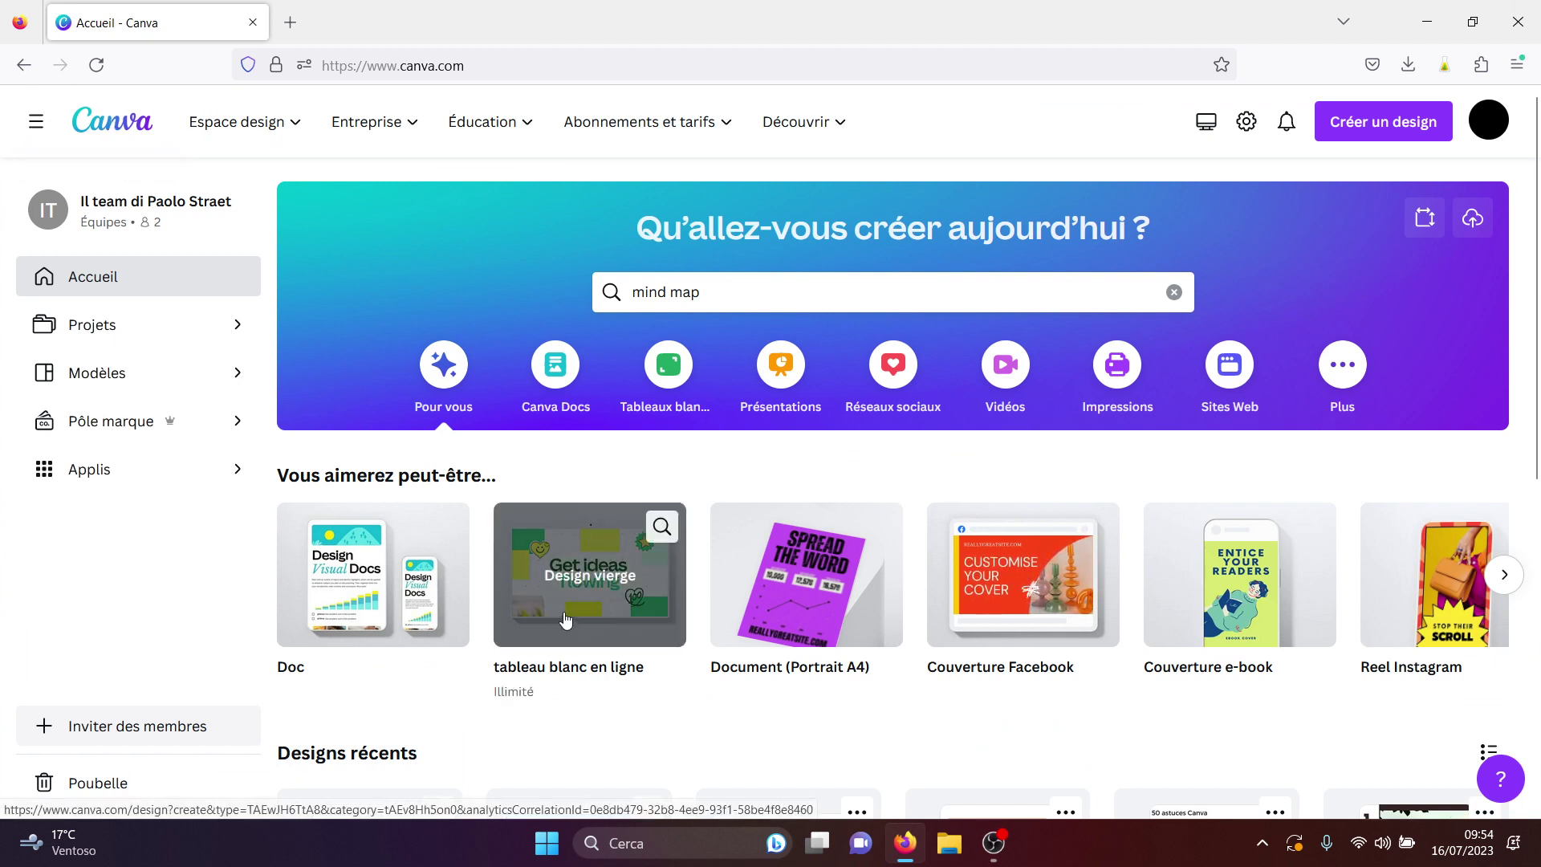
{"action": "left_click", "coordinate": [594, 564]}
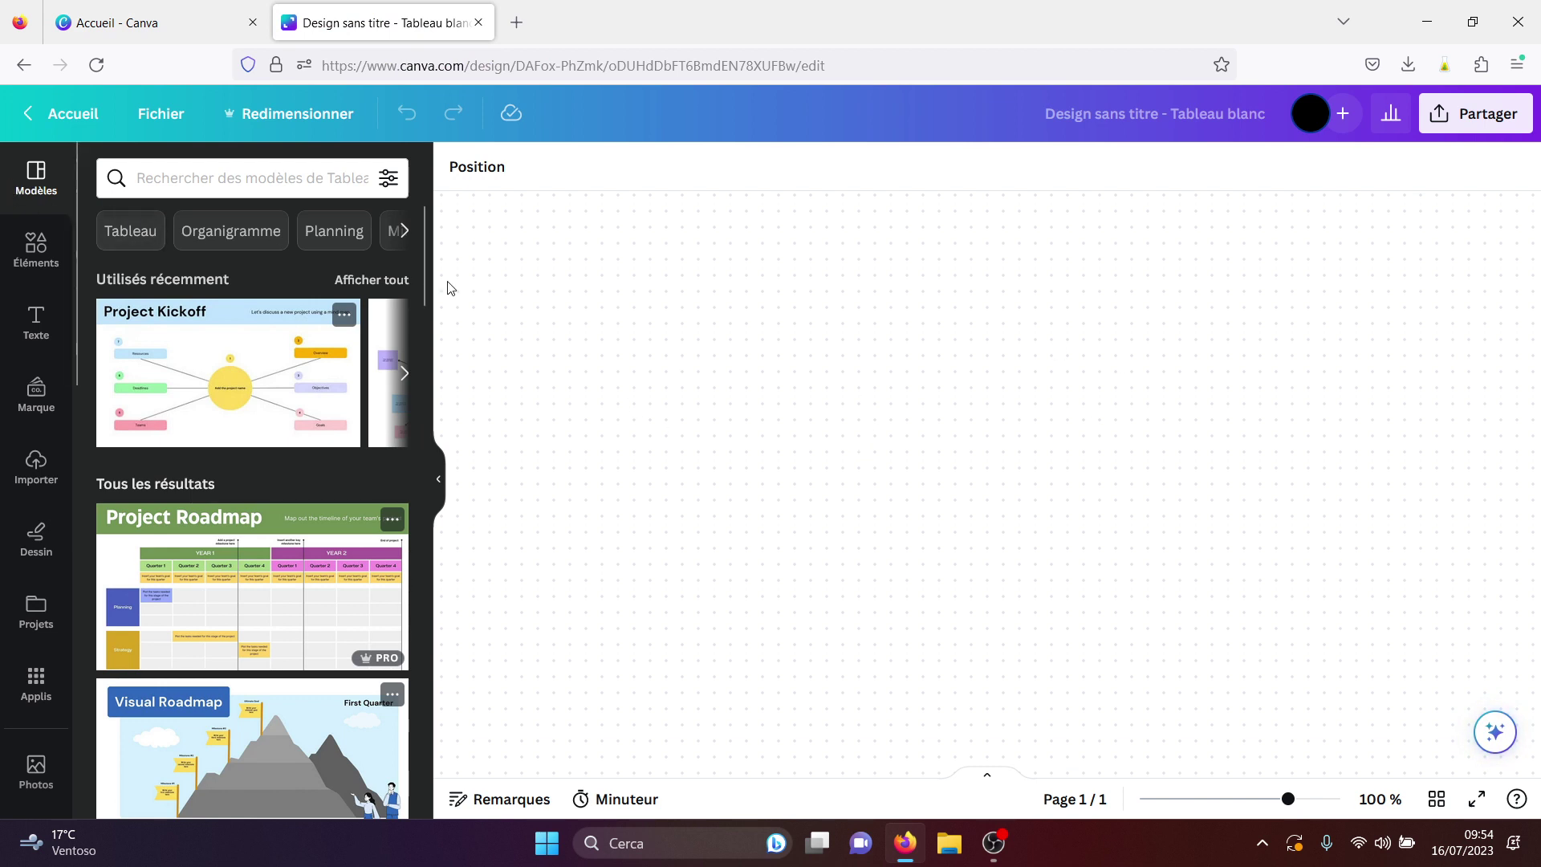
Add the Management Organizational Chart template and the colorful Mind Map brainstorm template to the whiteboard
{"action": "scroll", "coordinate": [426, 733], "scroll_direction": "down", "scroll_amount": 5}
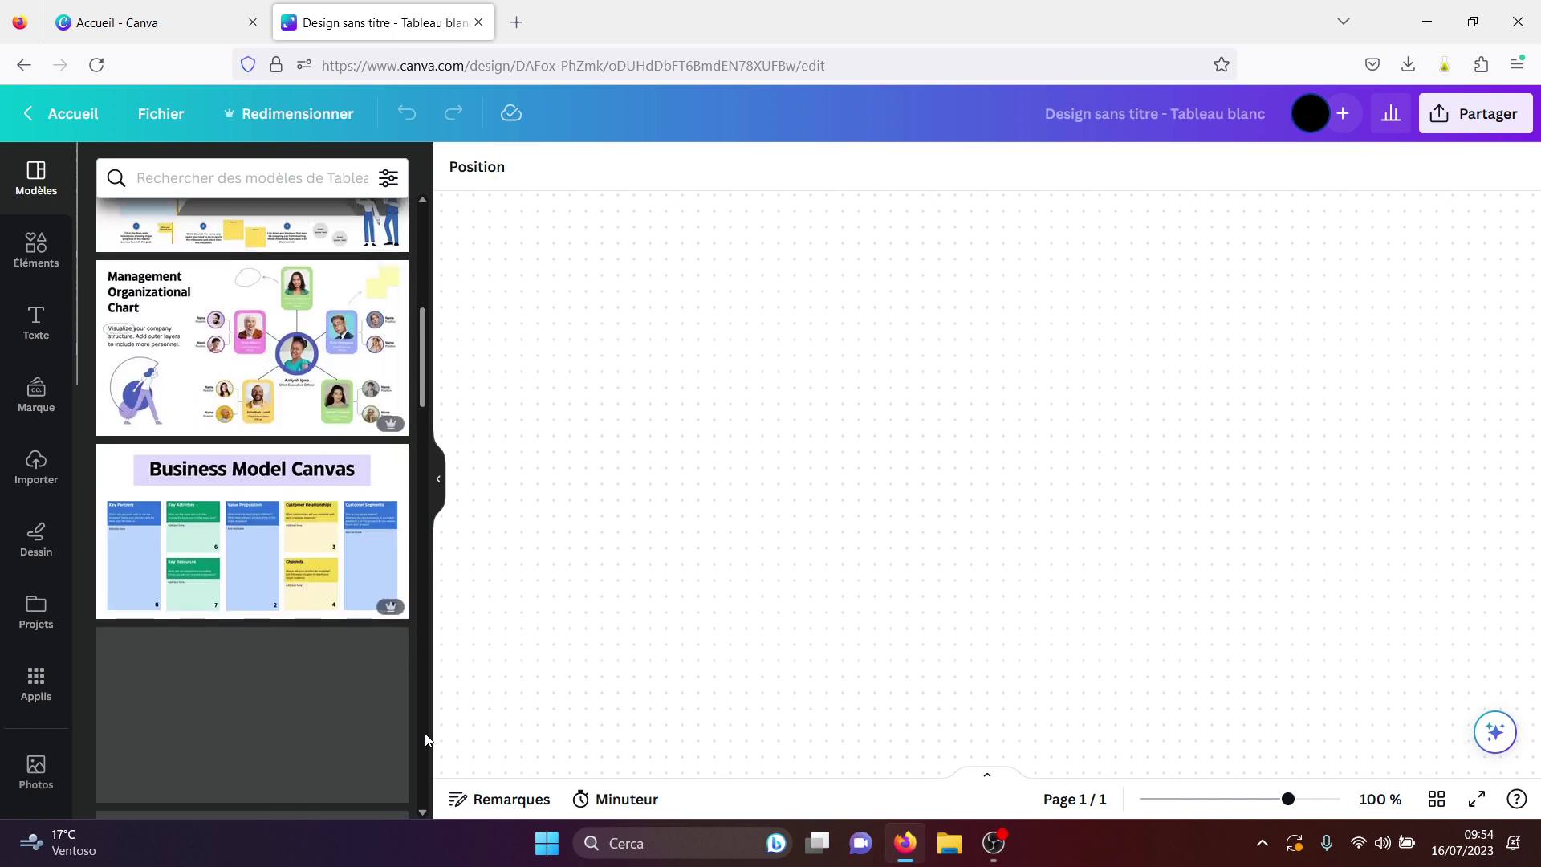
{"action": "left_click", "coordinate": [283, 346]}
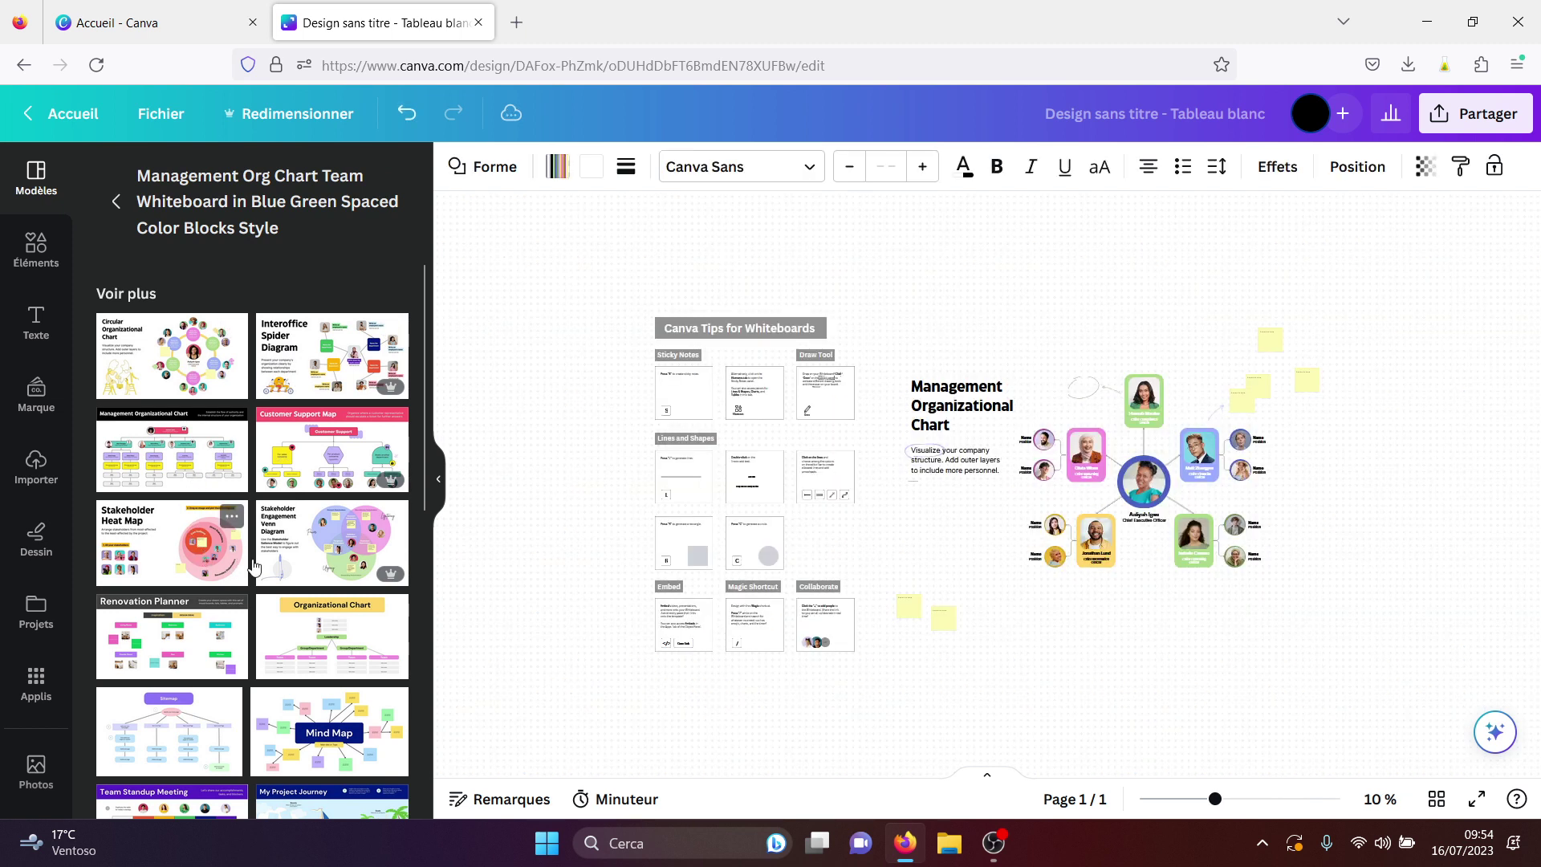
{"action": "left_click", "coordinate": [328, 752]}
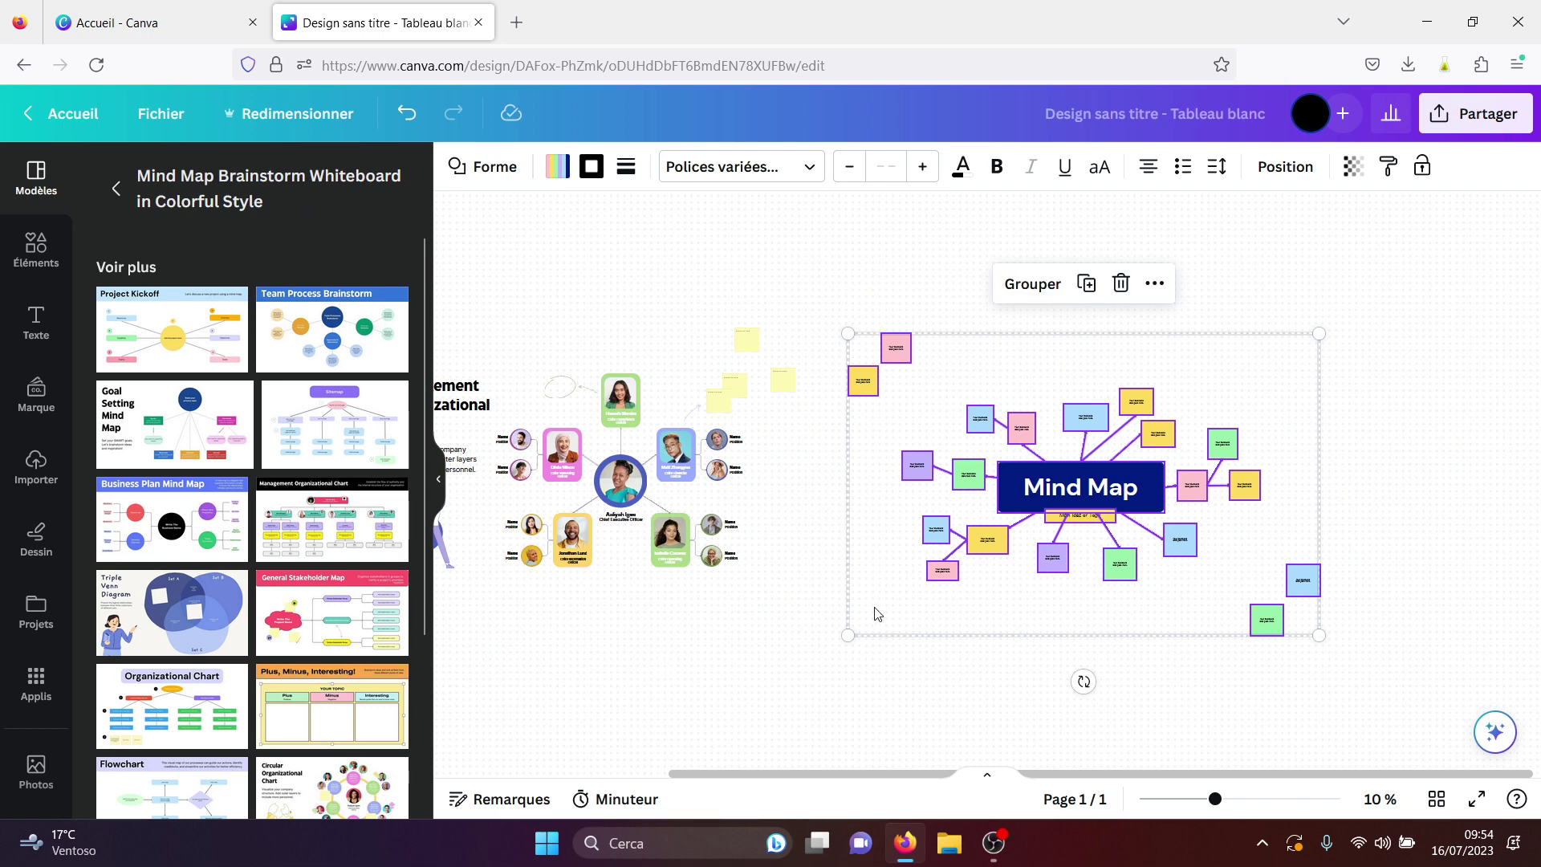
{"action": "left_click", "coordinate": [897, 711]}
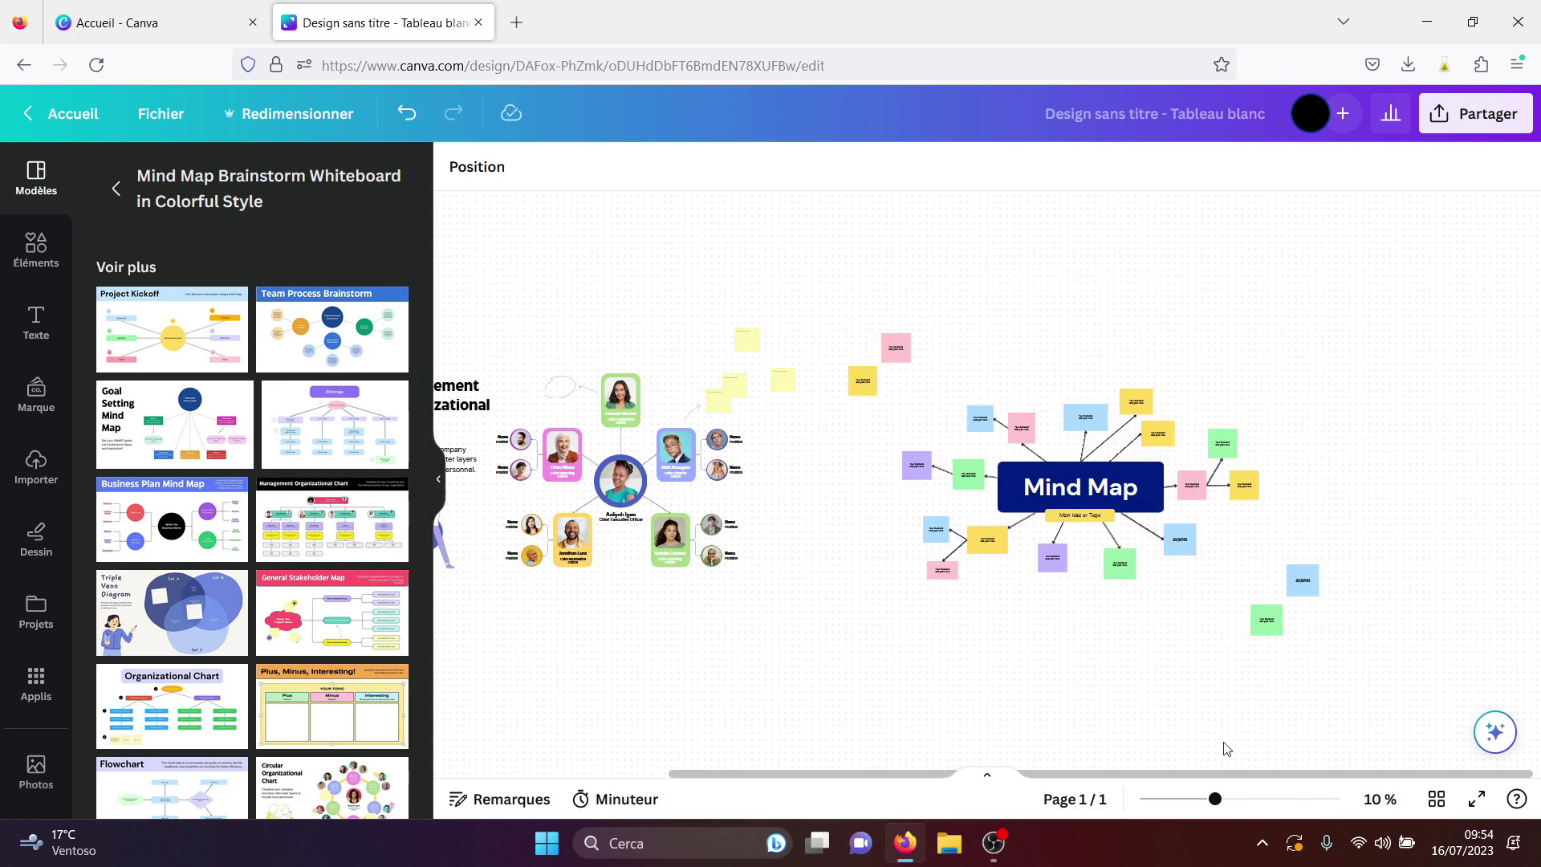
Delete the whole organizational chart template with its whiteboard tips, plus the loose pink and yellow notes beside the mind map
{"action": "left_click_drag", "start_coordinate": [1202, 772], "coordinate": [919, 775]}
{"action": "left_click_drag", "start_coordinate": [506, 267], "coordinate": [1263, 736]}
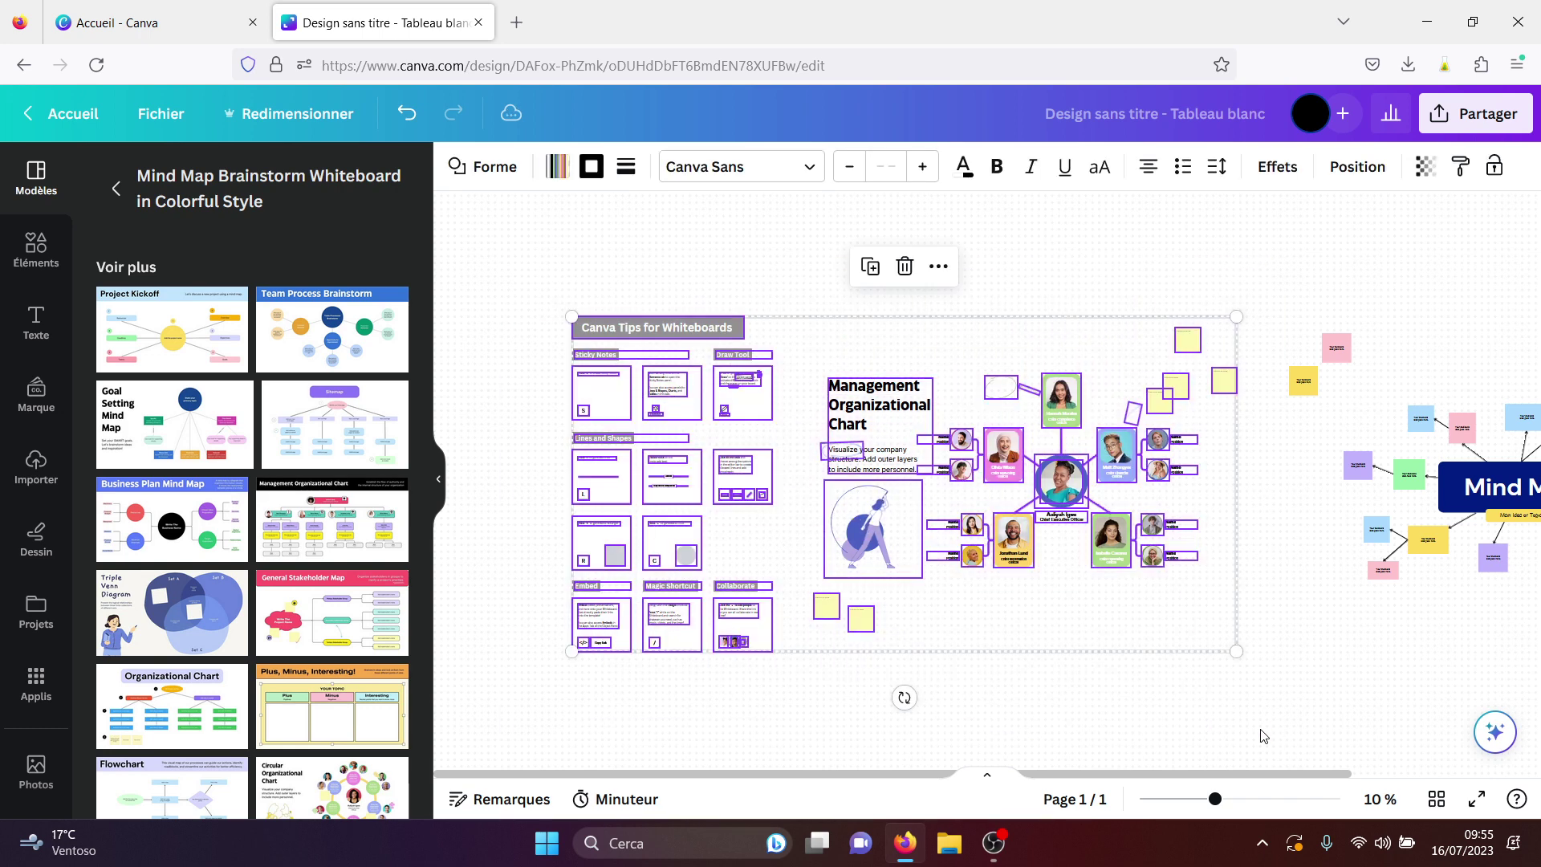
{"action": "key", "text": "Delete"}
{"action": "left_click_drag", "start_coordinate": [1266, 305], "coordinate": [1360, 411]}
{"action": "key", "text": "Delete"}
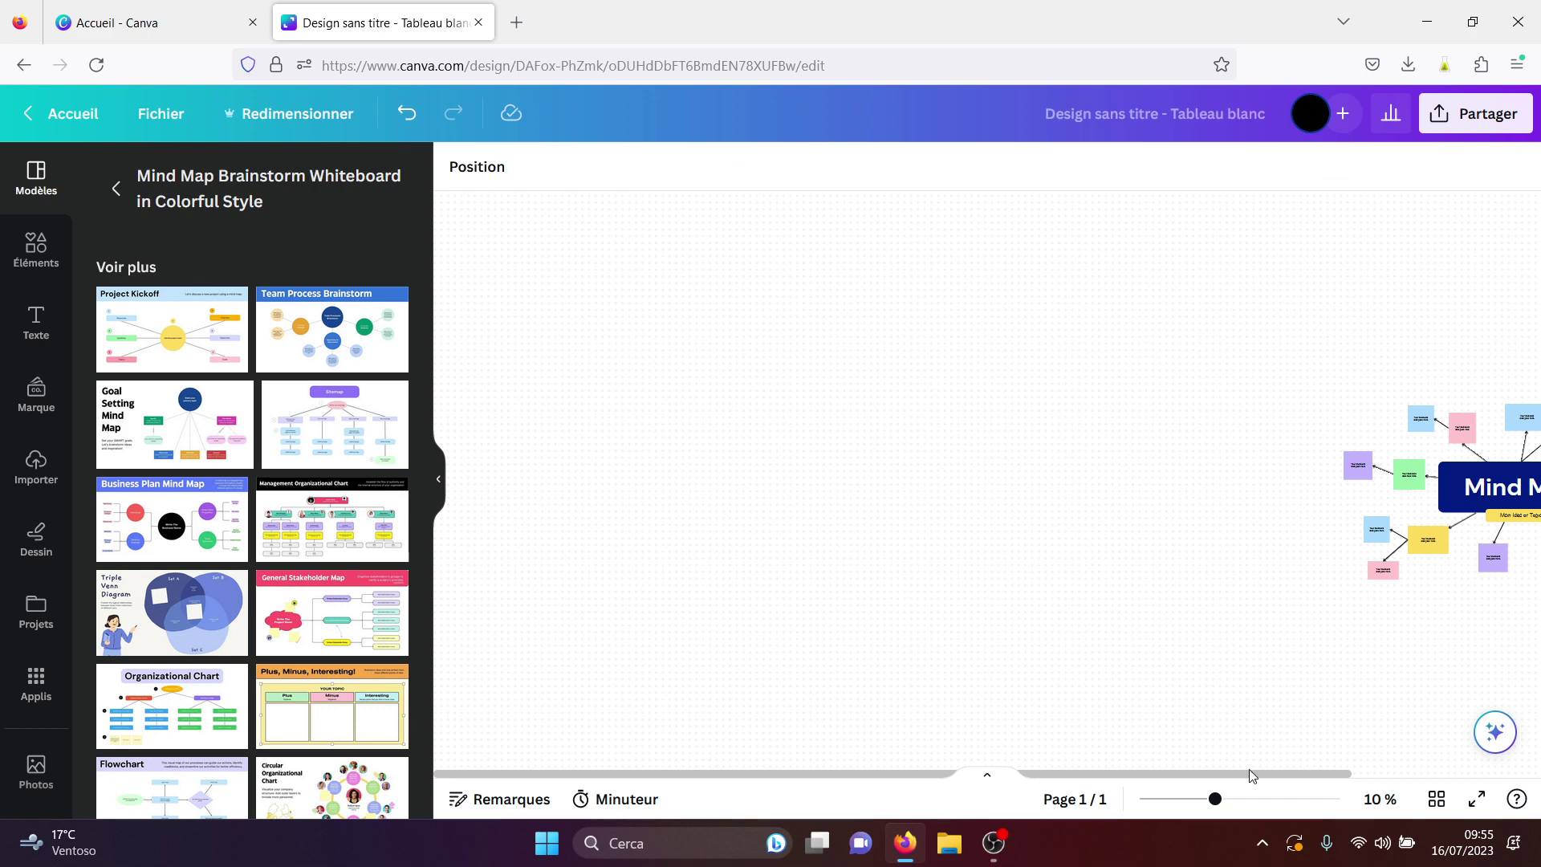
Move the green and yellow notes linked to the pink note east of the Mind Map title farther outward, up and down respectively
{"action": "left_click_drag", "start_coordinate": [1248, 771], "coordinate": [1538, 754]}
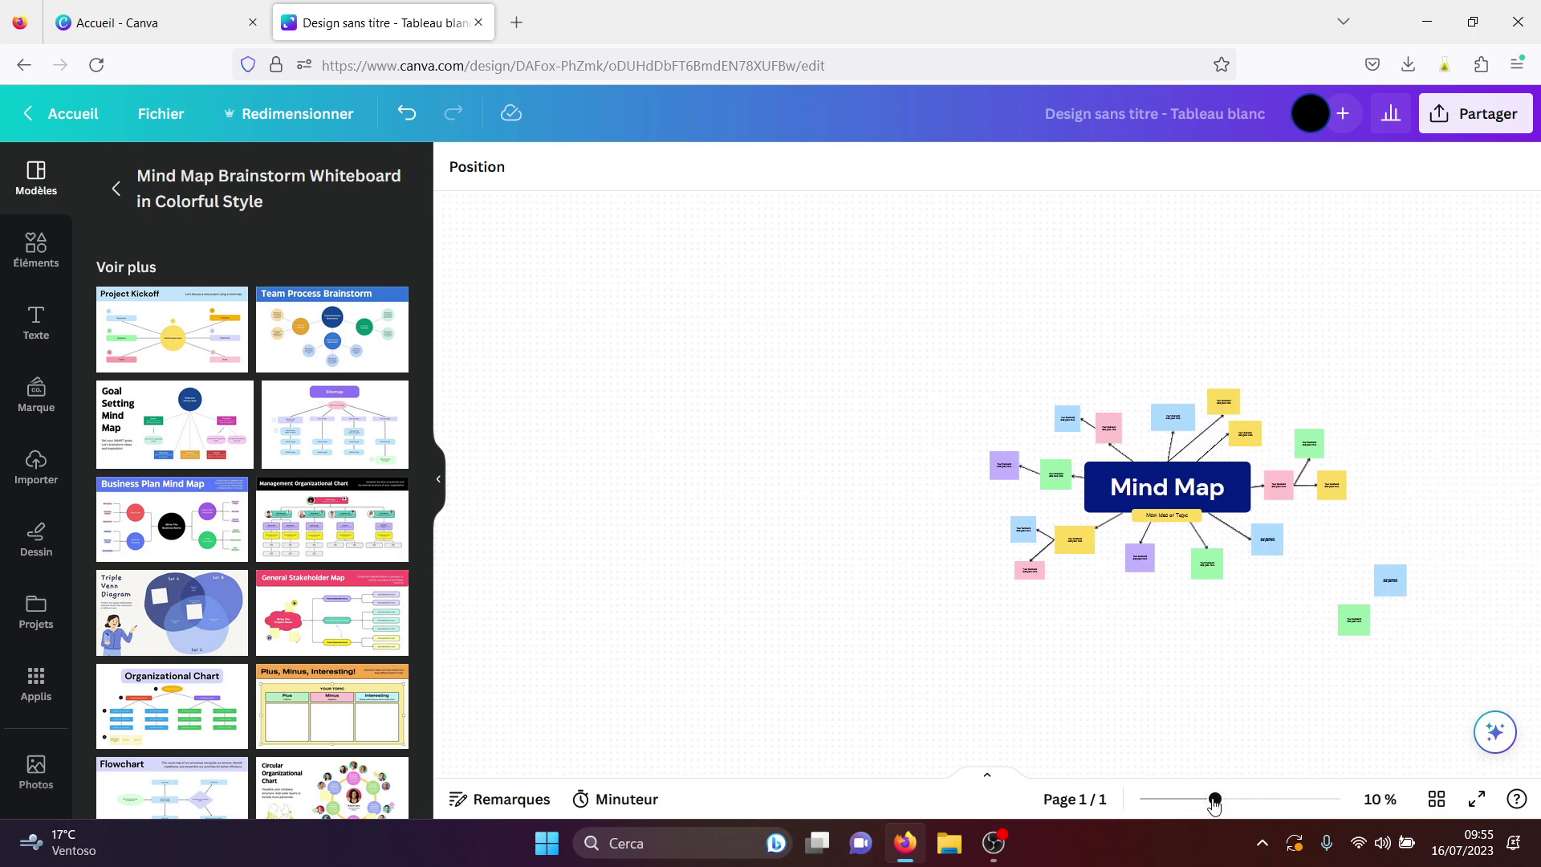
{"action": "left_click_drag", "start_coordinate": [1214, 800], "coordinate": [1491, 761]}
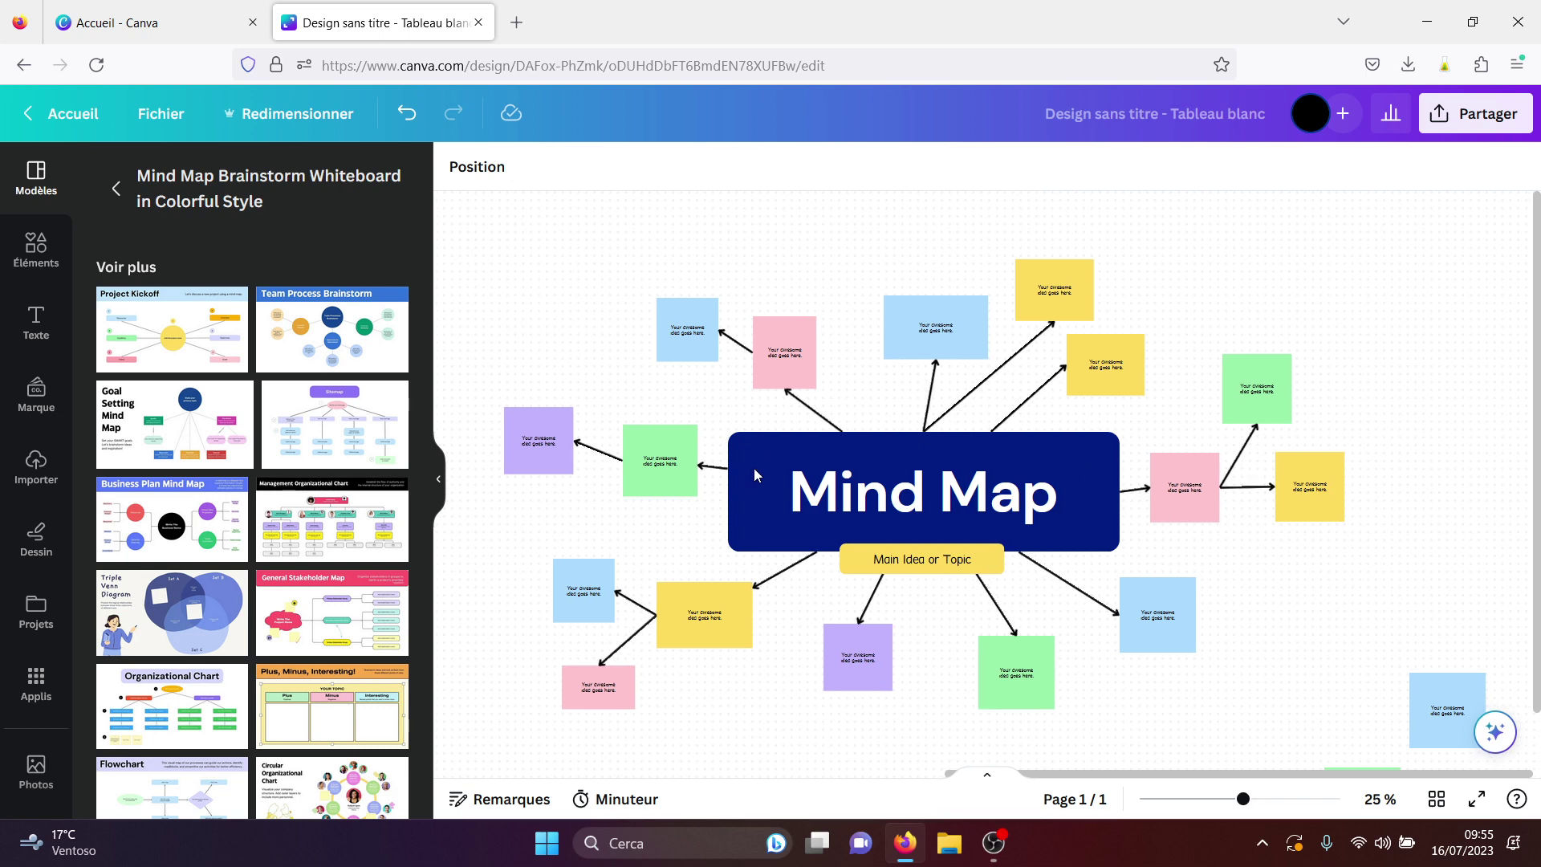
{"action": "left_click", "coordinate": [116, 187]}
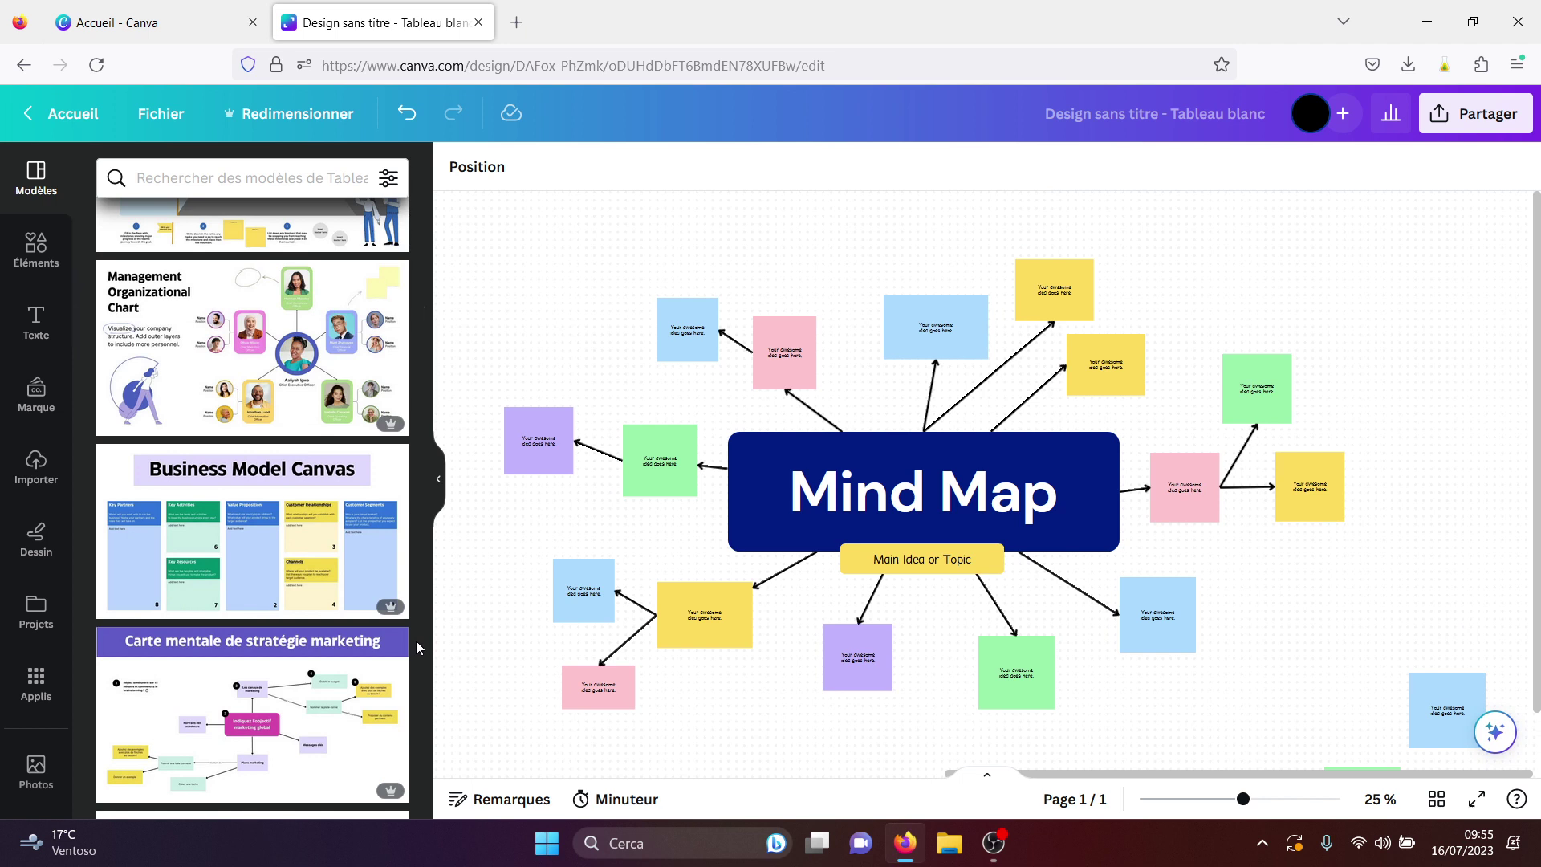
{"action": "left_click", "coordinate": [38, 259]}
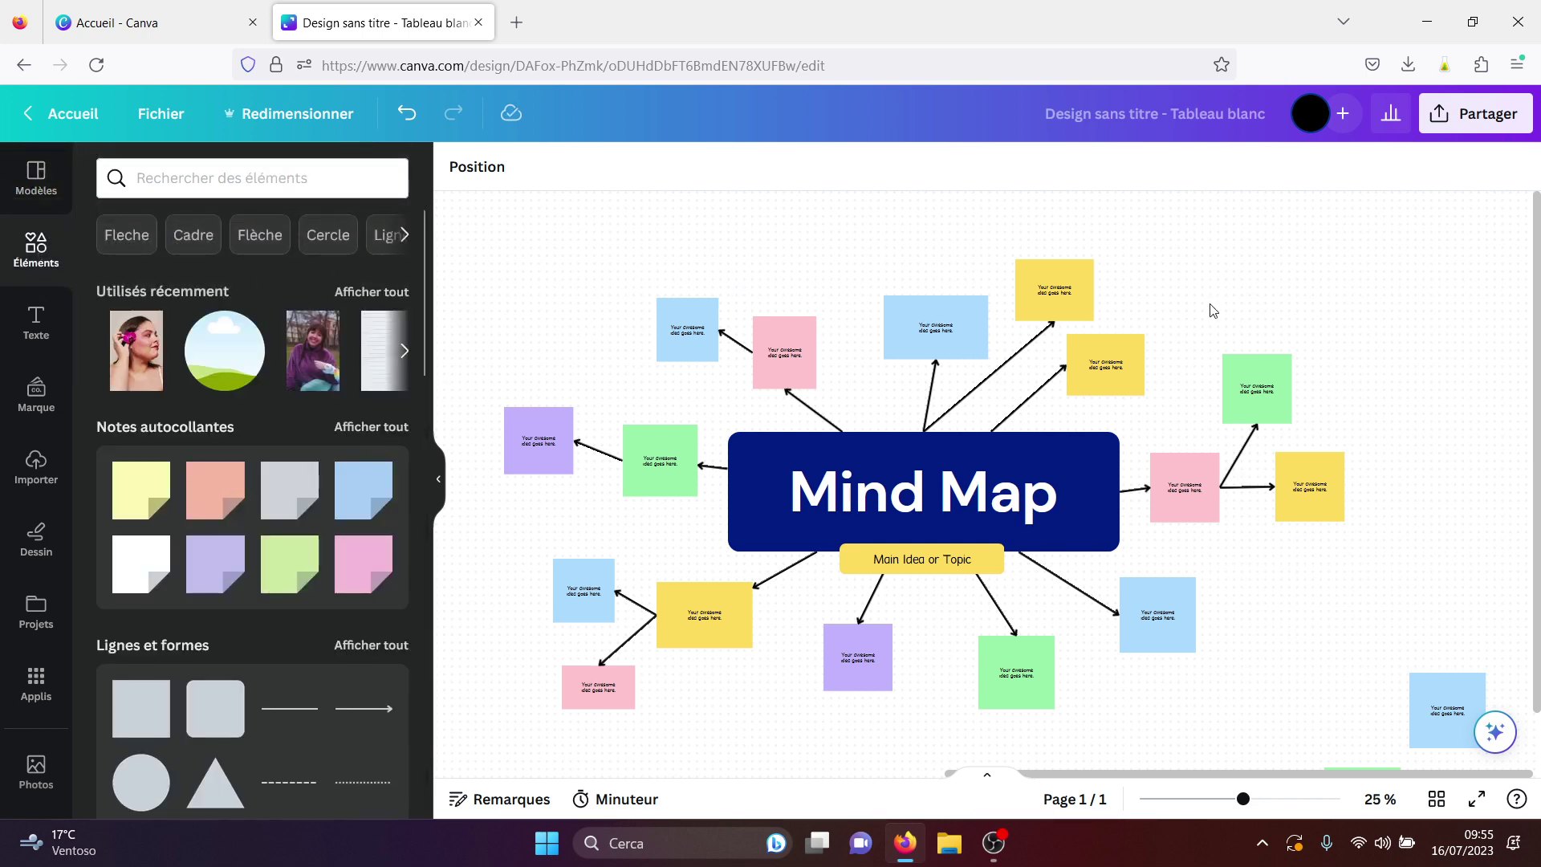
{"action": "left_click", "coordinate": [1264, 393]}
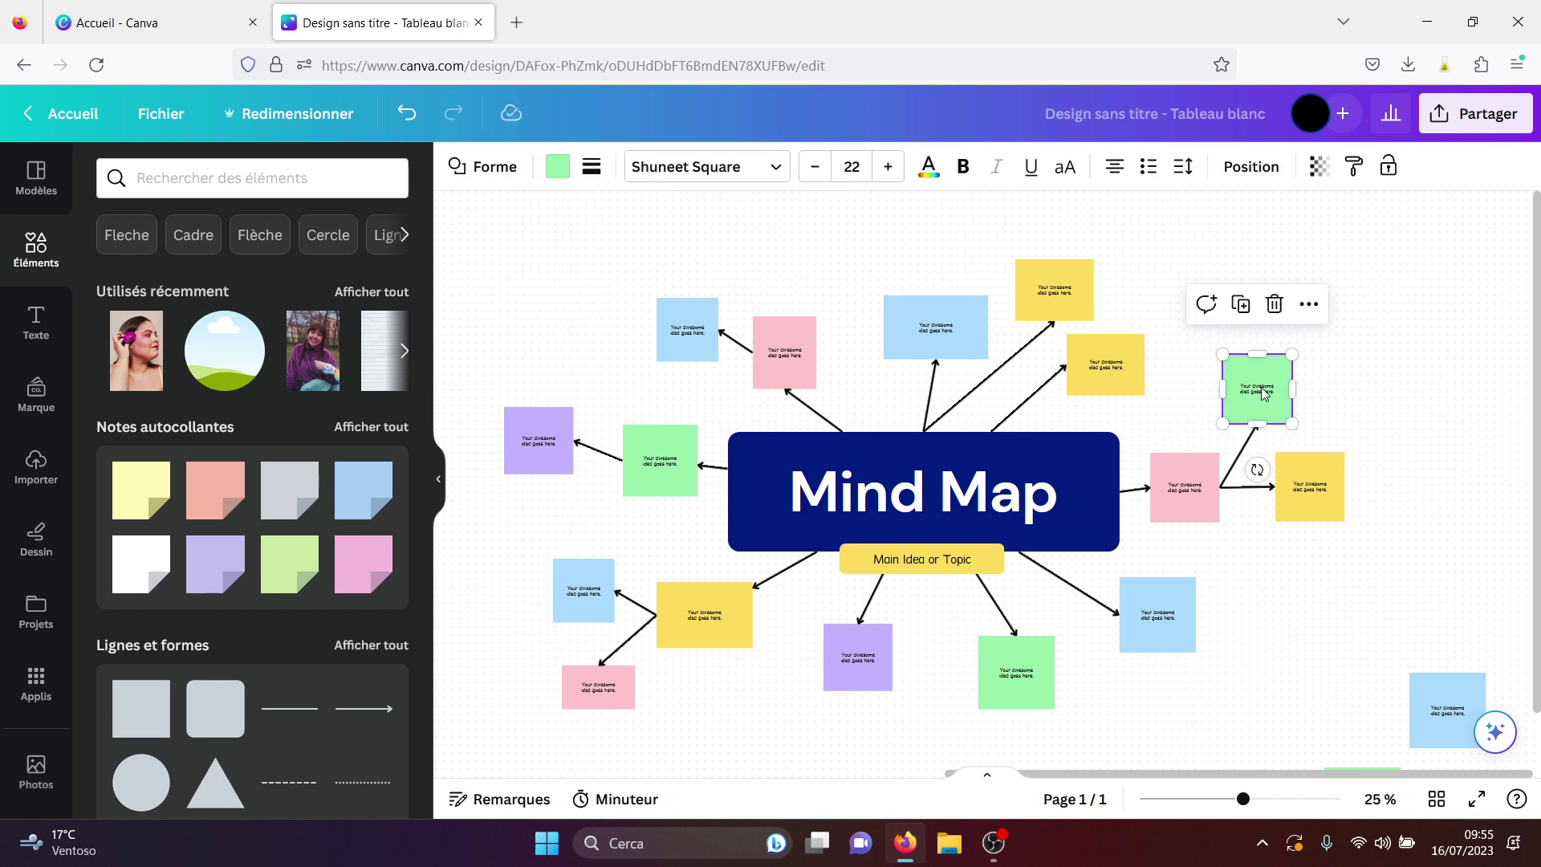
{"action": "left_click_drag", "start_coordinate": [1258, 389], "coordinate": [1397, 255]}
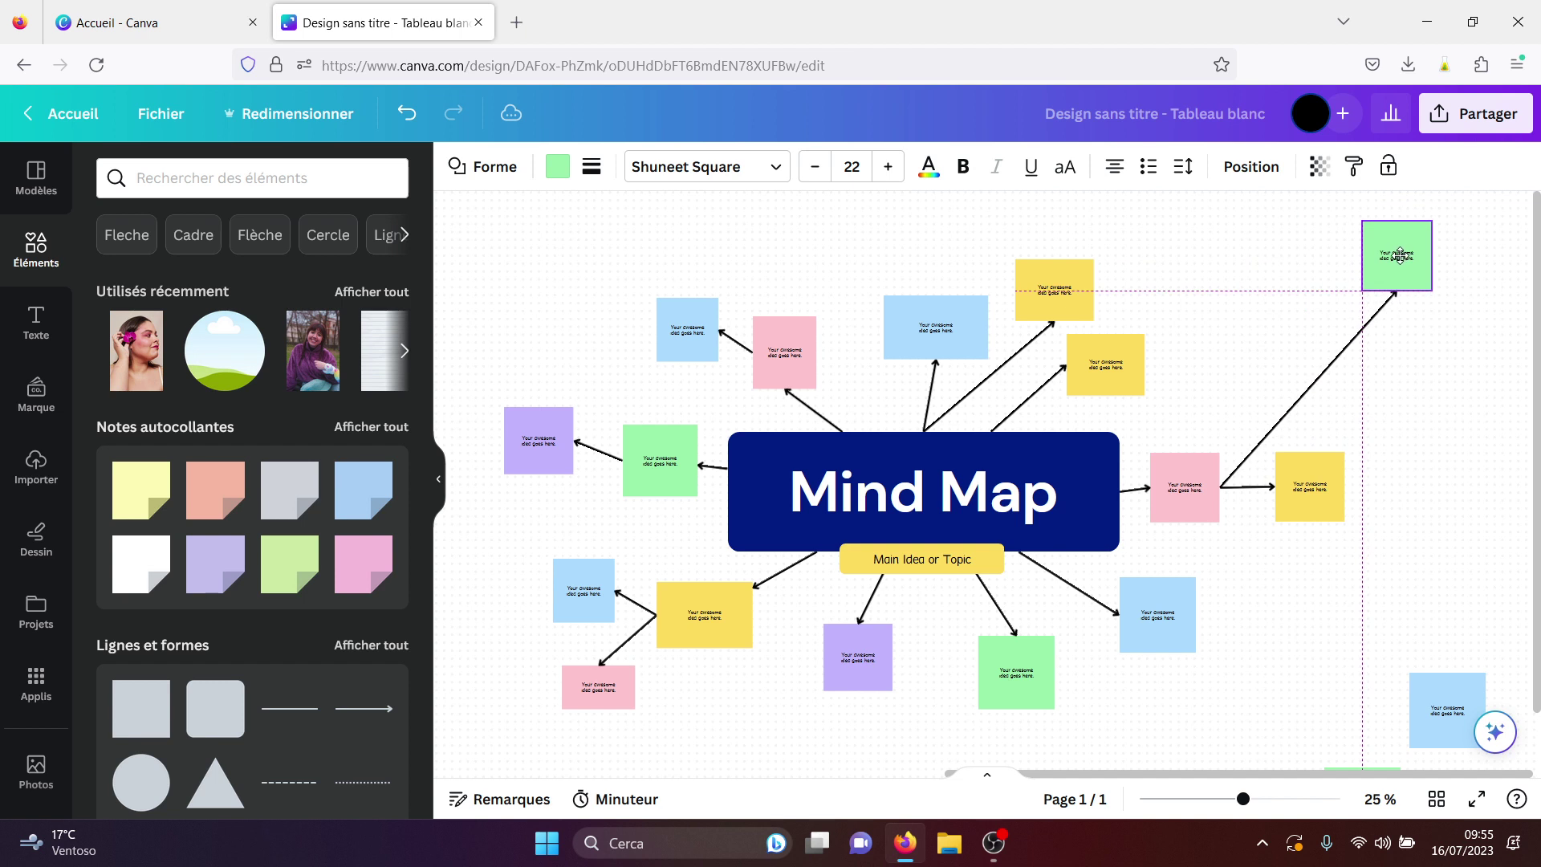
{"action": "left_click_drag", "start_coordinate": [1307, 501], "coordinate": [1435, 589]}
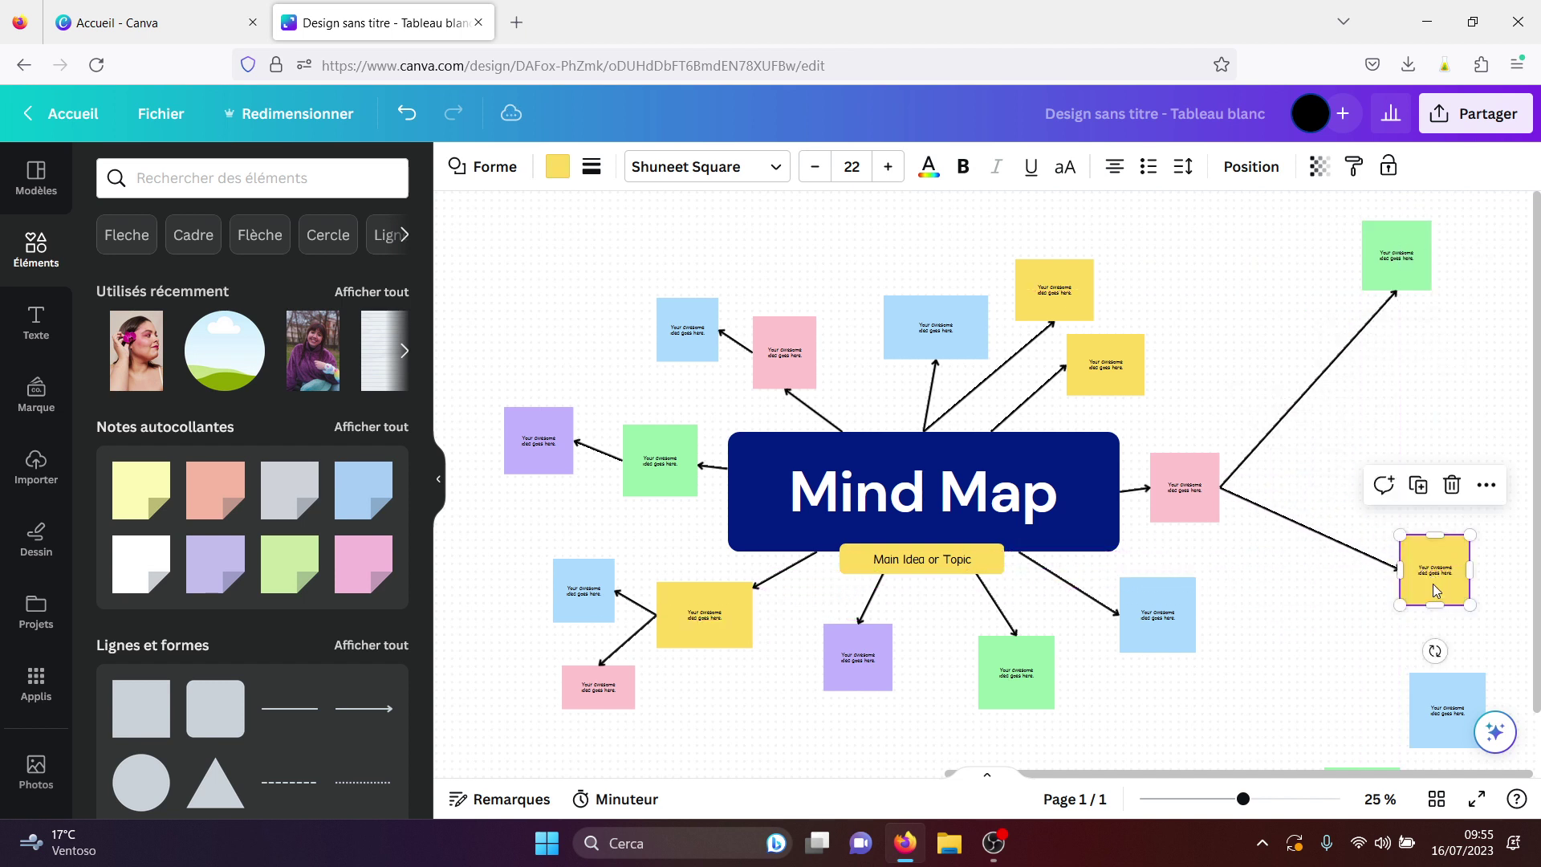
{"action": "left_click", "coordinate": [1454, 438]}
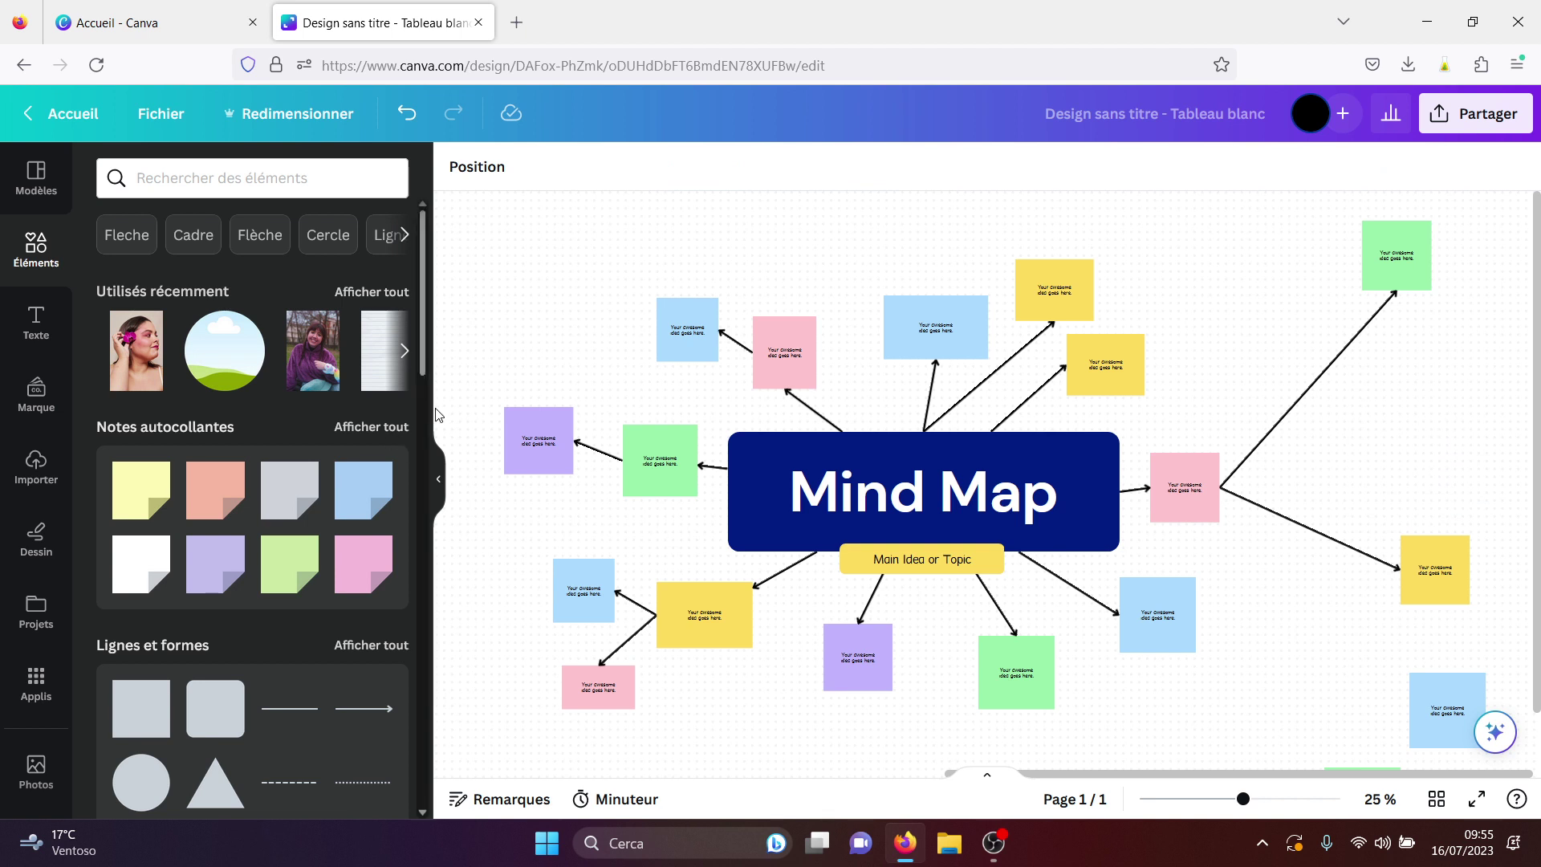
Add a blue sticky note above and left of the mind map and write "pppppppp" on it
{"action": "mouse_move", "coordinate": [422, 358]}
{"action": "left_mouse_down"}
{"action": "mouse_move", "coordinate": [417, 411]}
{"action": "mouse_move", "coordinate": [422, 377]}
{"action": "left_mouse_up"}
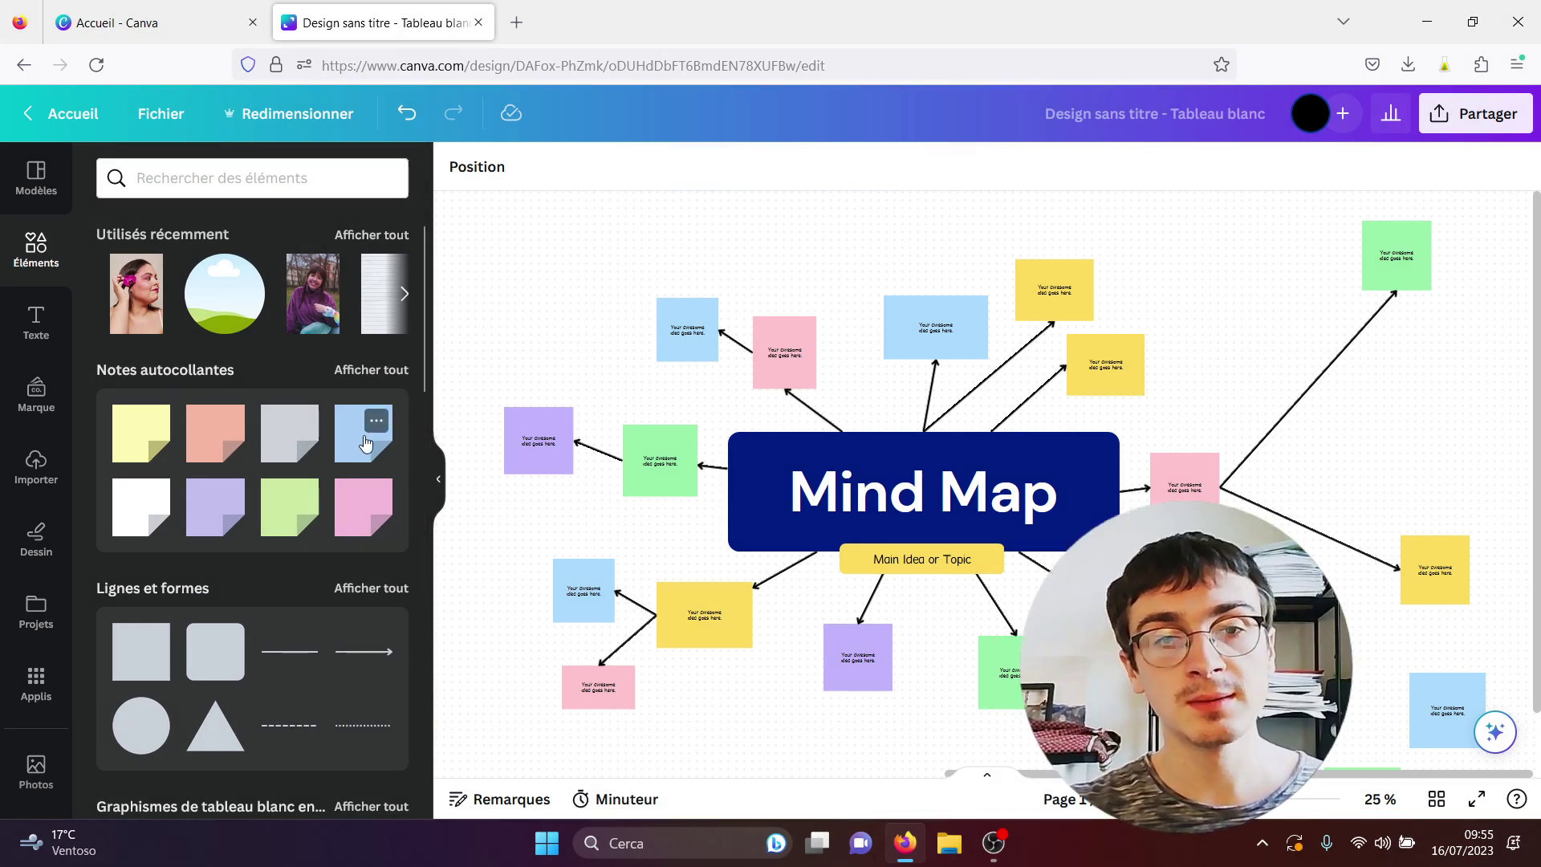
{"action": "left_click", "coordinate": [365, 443]}
{"action": "left_click_drag", "start_coordinate": [1009, 489], "coordinate": [573, 277]}
{"action": "left_click", "coordinate": [574, 277]}
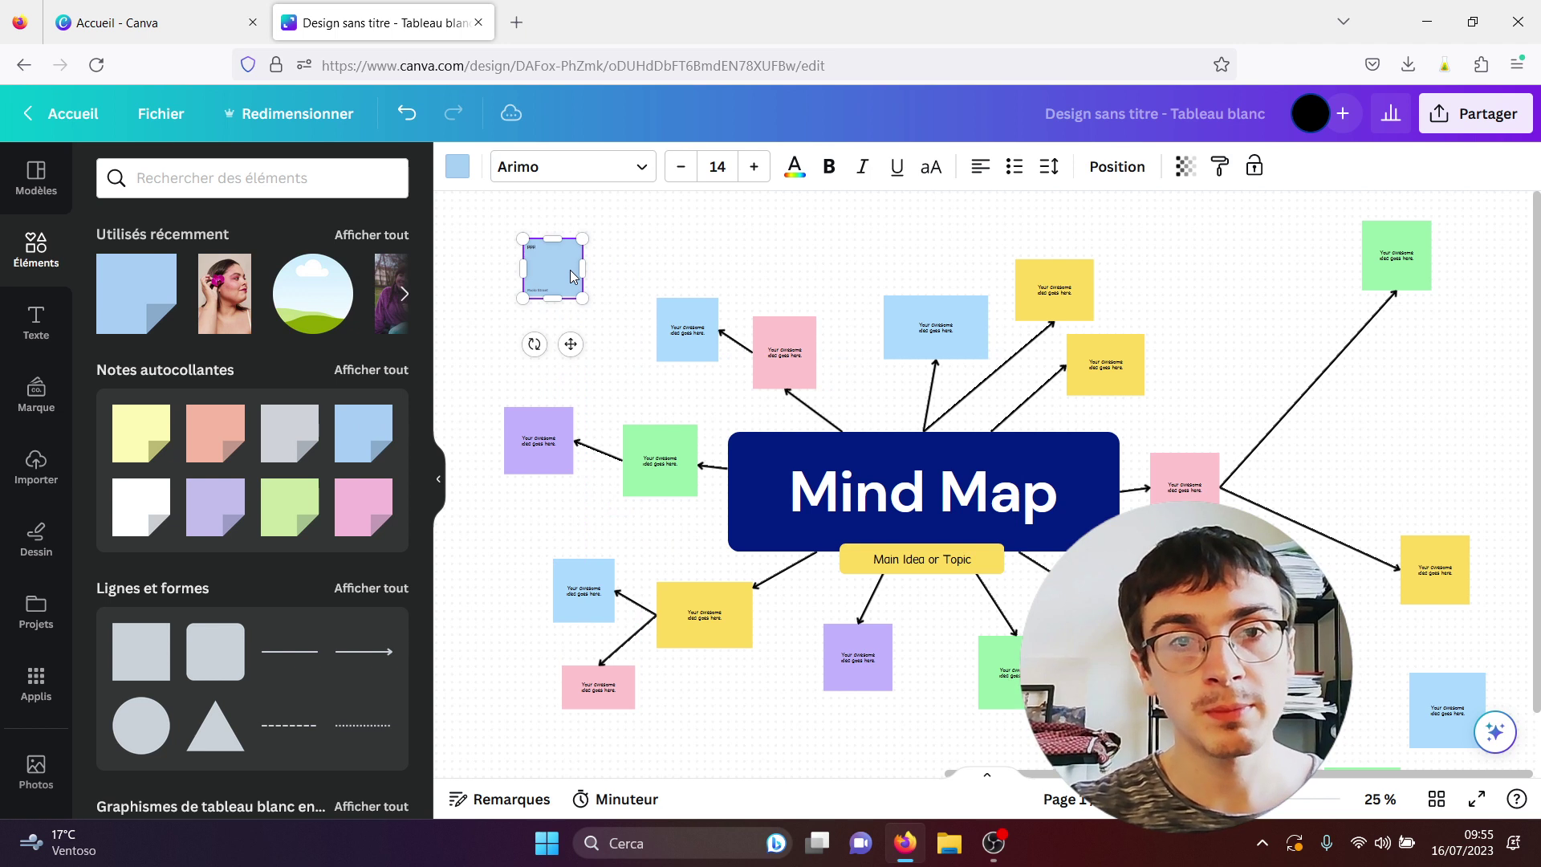
{"action": "left_click", "coordinate": [640, 268]}
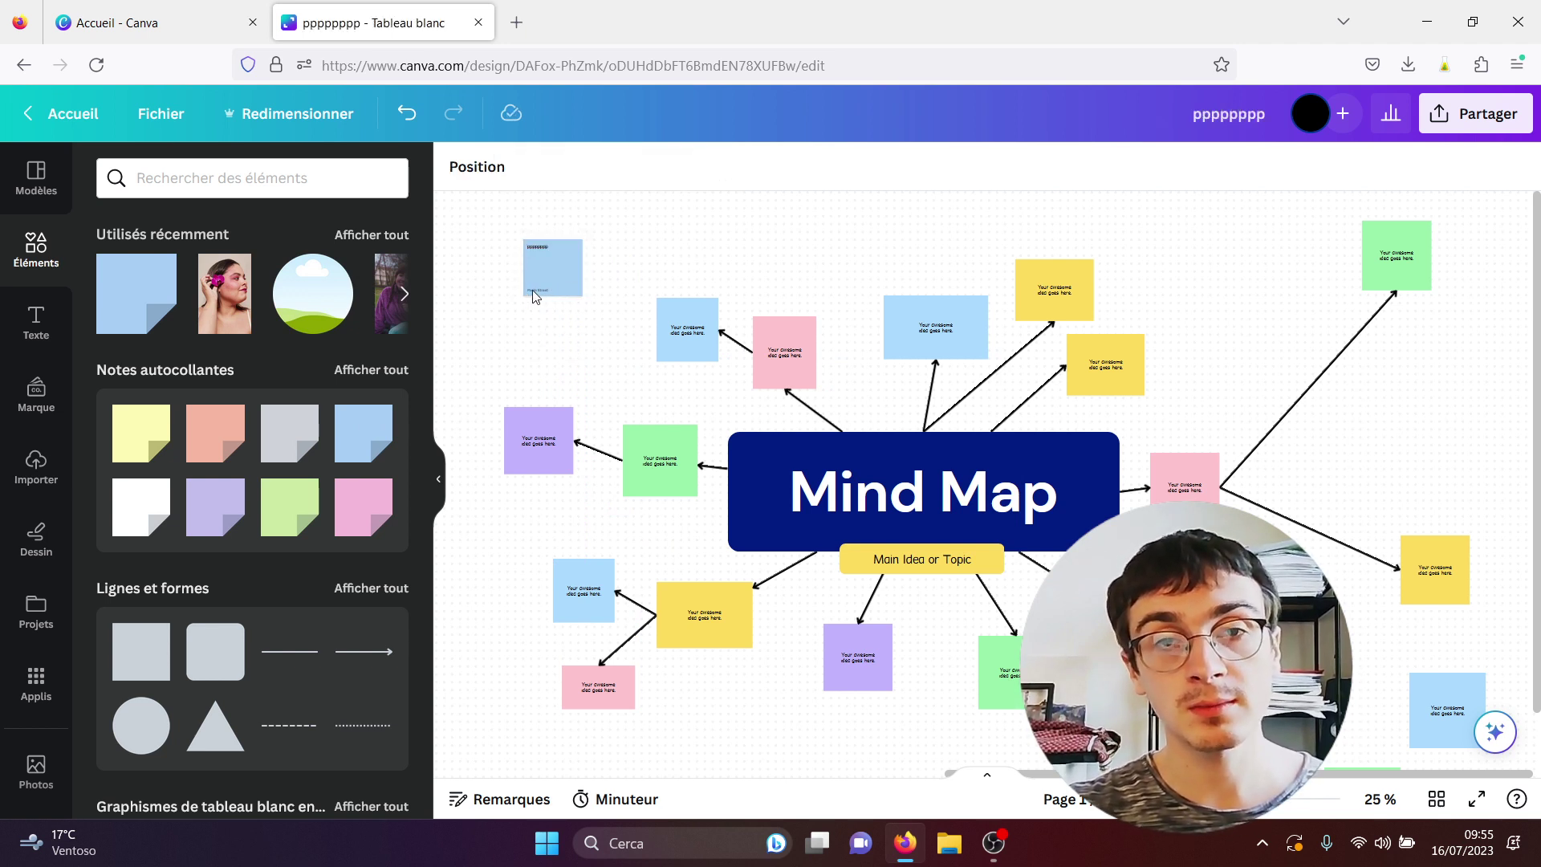
{"action": "scroll", "coordinate": [988, 483], "scroll_direction": "up", "scroll_amount": 5}
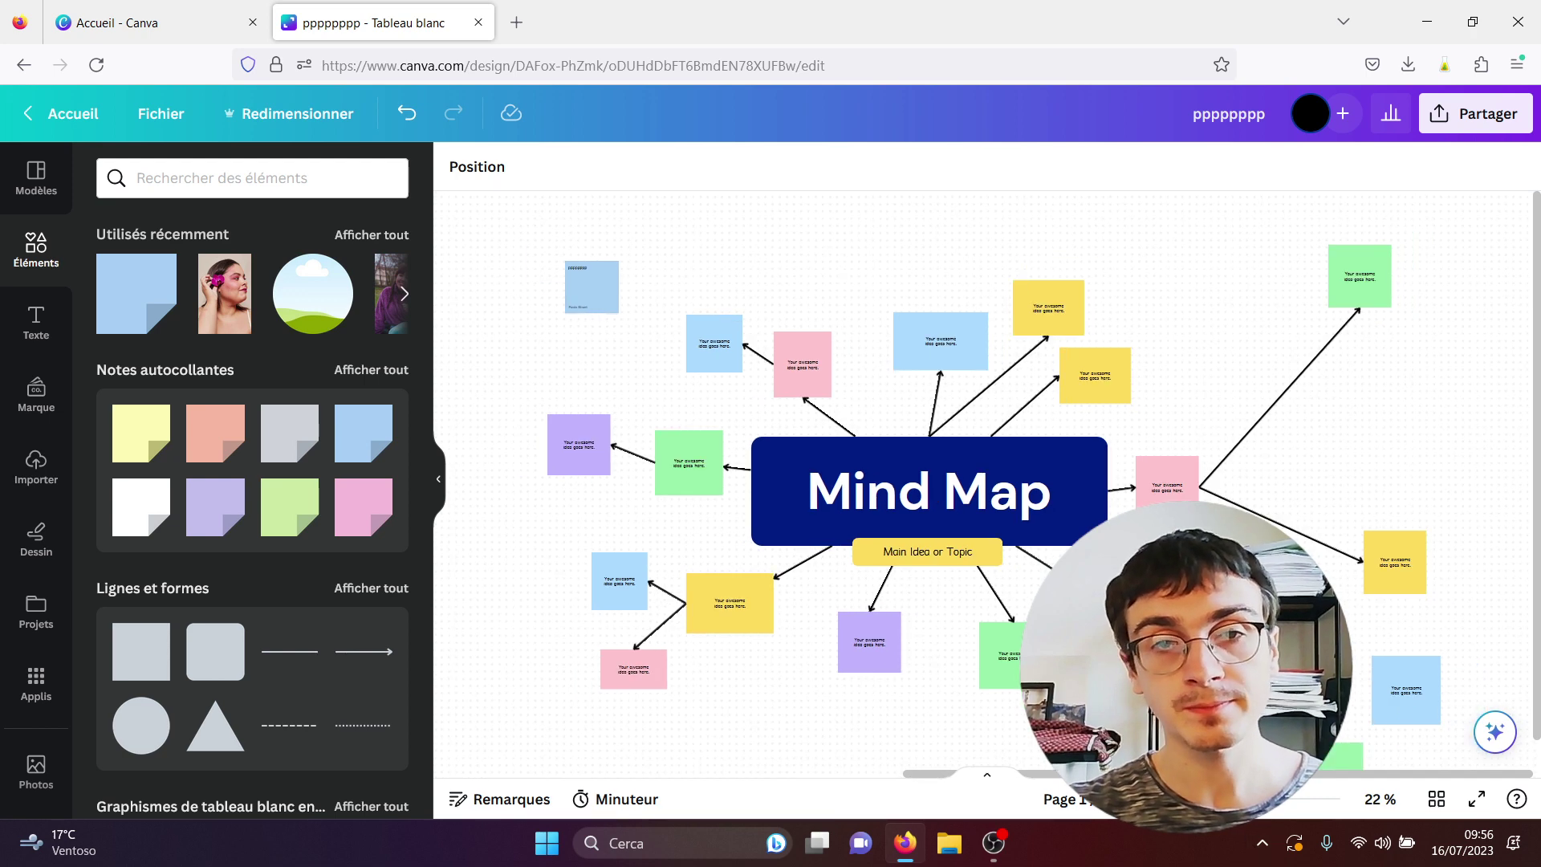
{"action": "left_click_drag", "start_coordinate": [1037, 683], "coordinate": [876, 683]}
{"action": "key", "text": "ctrl+z"}
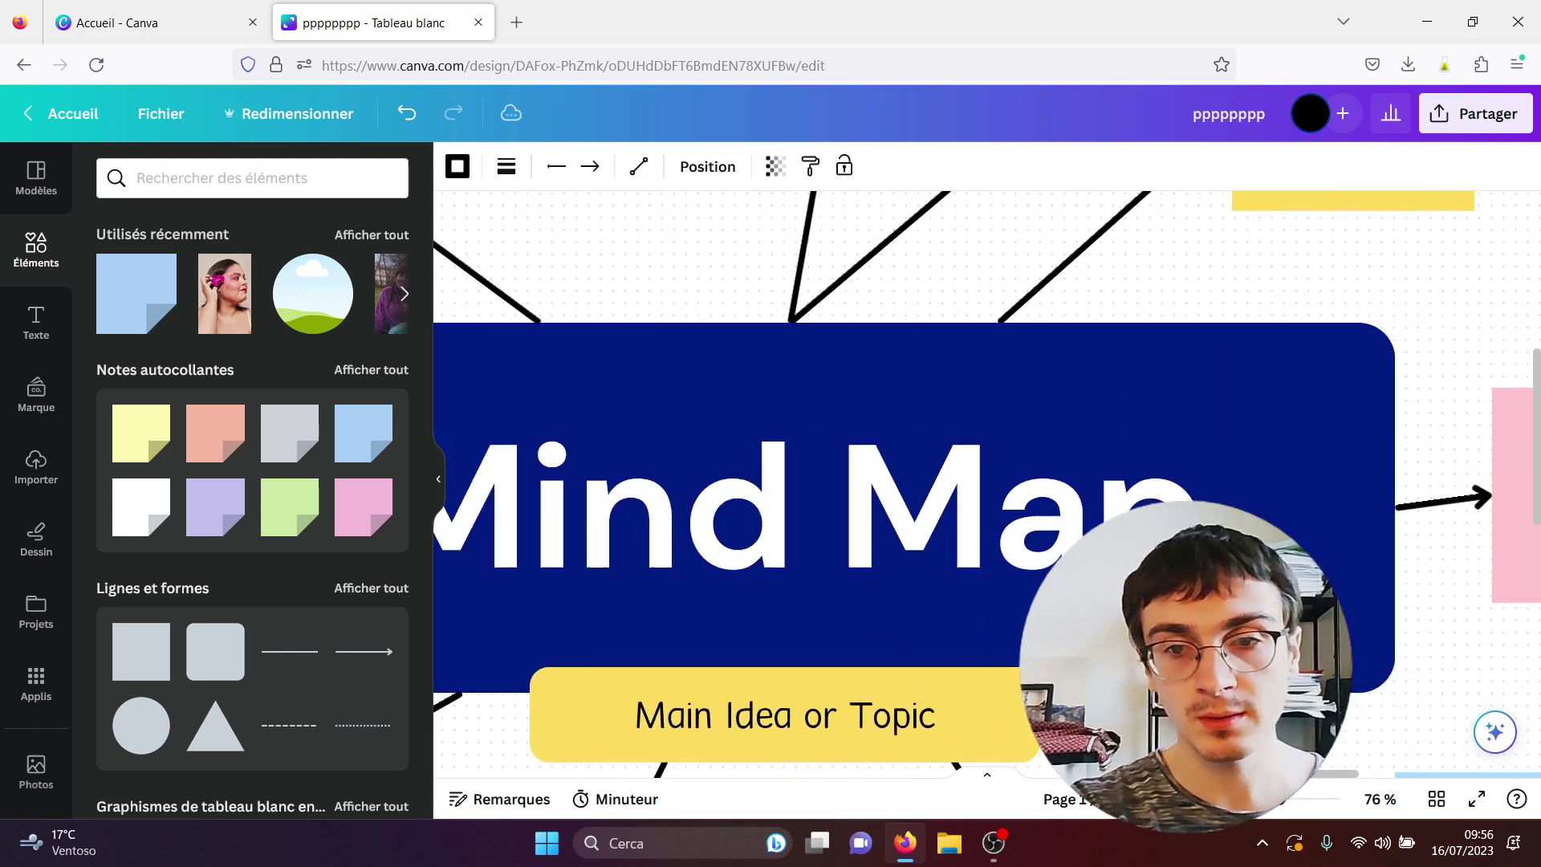
{"action": "left_click_drag", "start_coordinate": [1204, 775], "coordinate": [917, 778]}
{"action": "left_click_drag", "start_coordinate": [1538, 401], "coordinate": [1538, 244]}
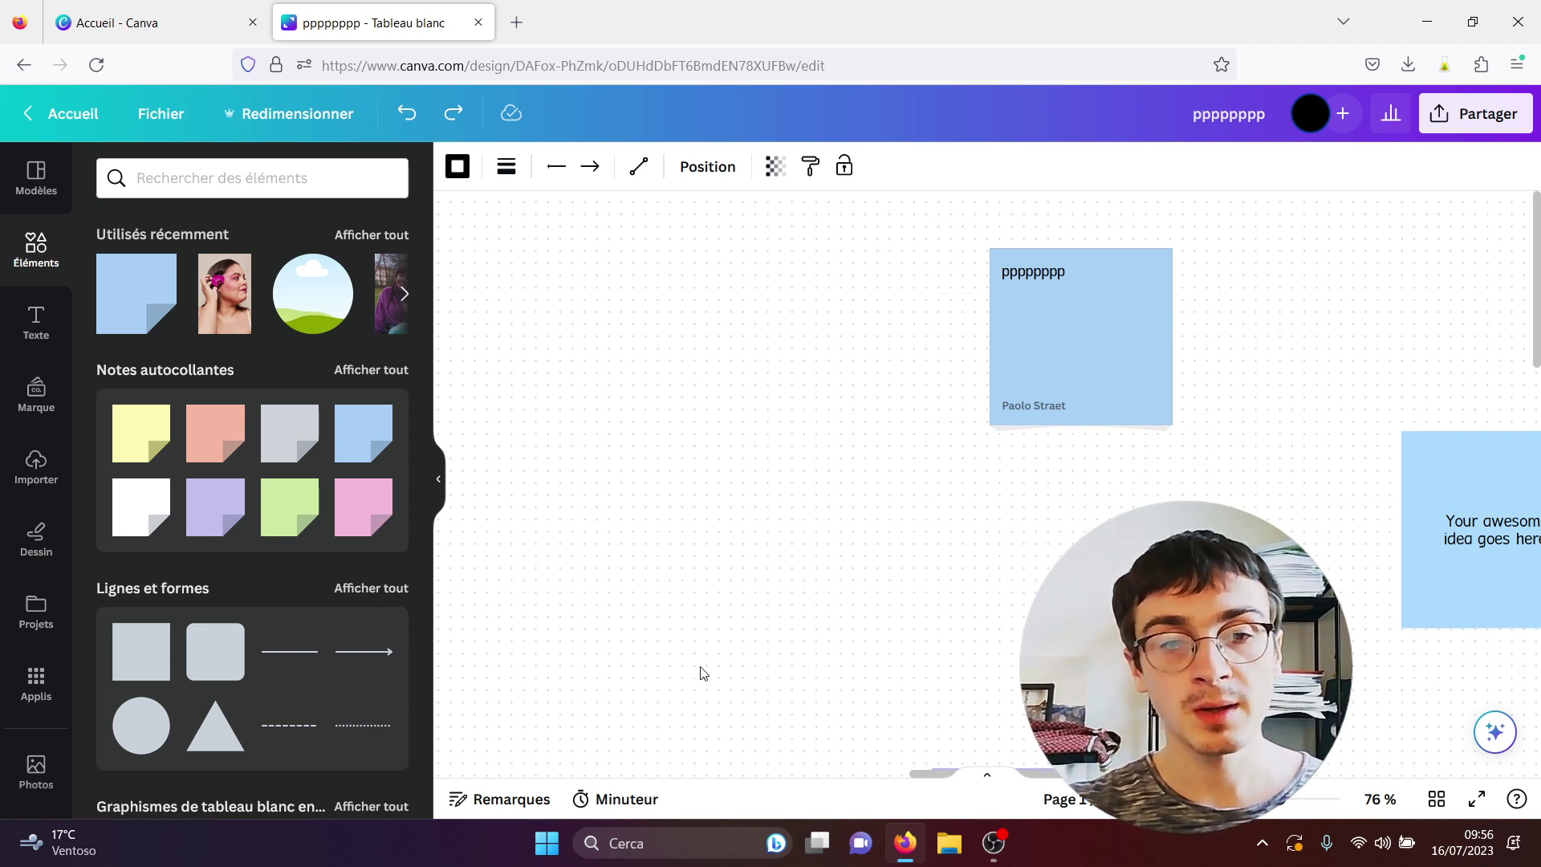
Show the whiteboard timer, start its 5-minute countdown and pause it
{"action": "left_click", "coordinate": [610, 801]}
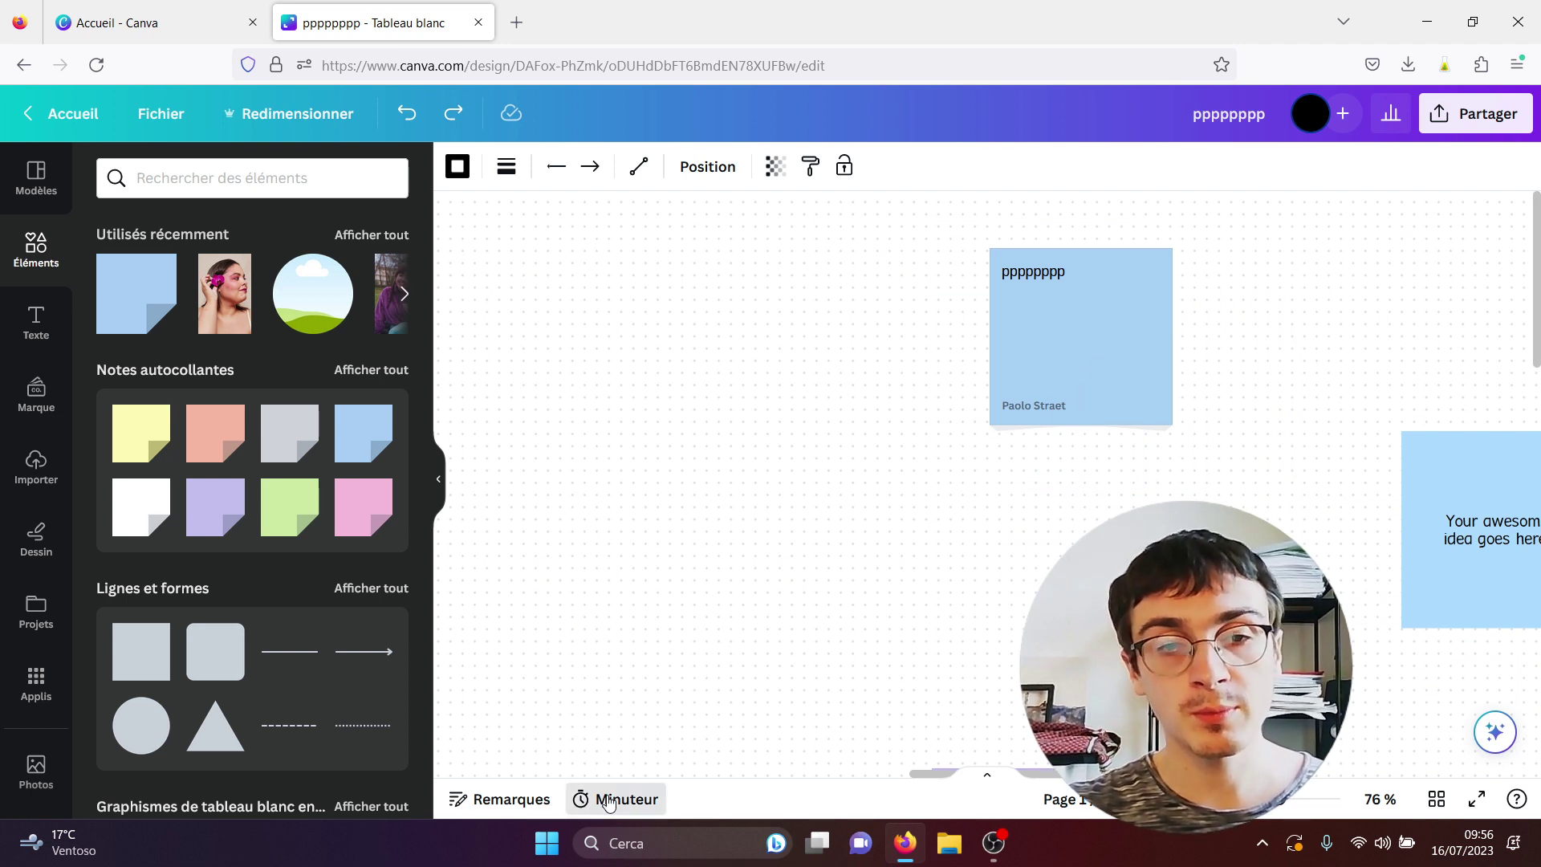
{"action": "left_click", "coordinate": [529, 718]}
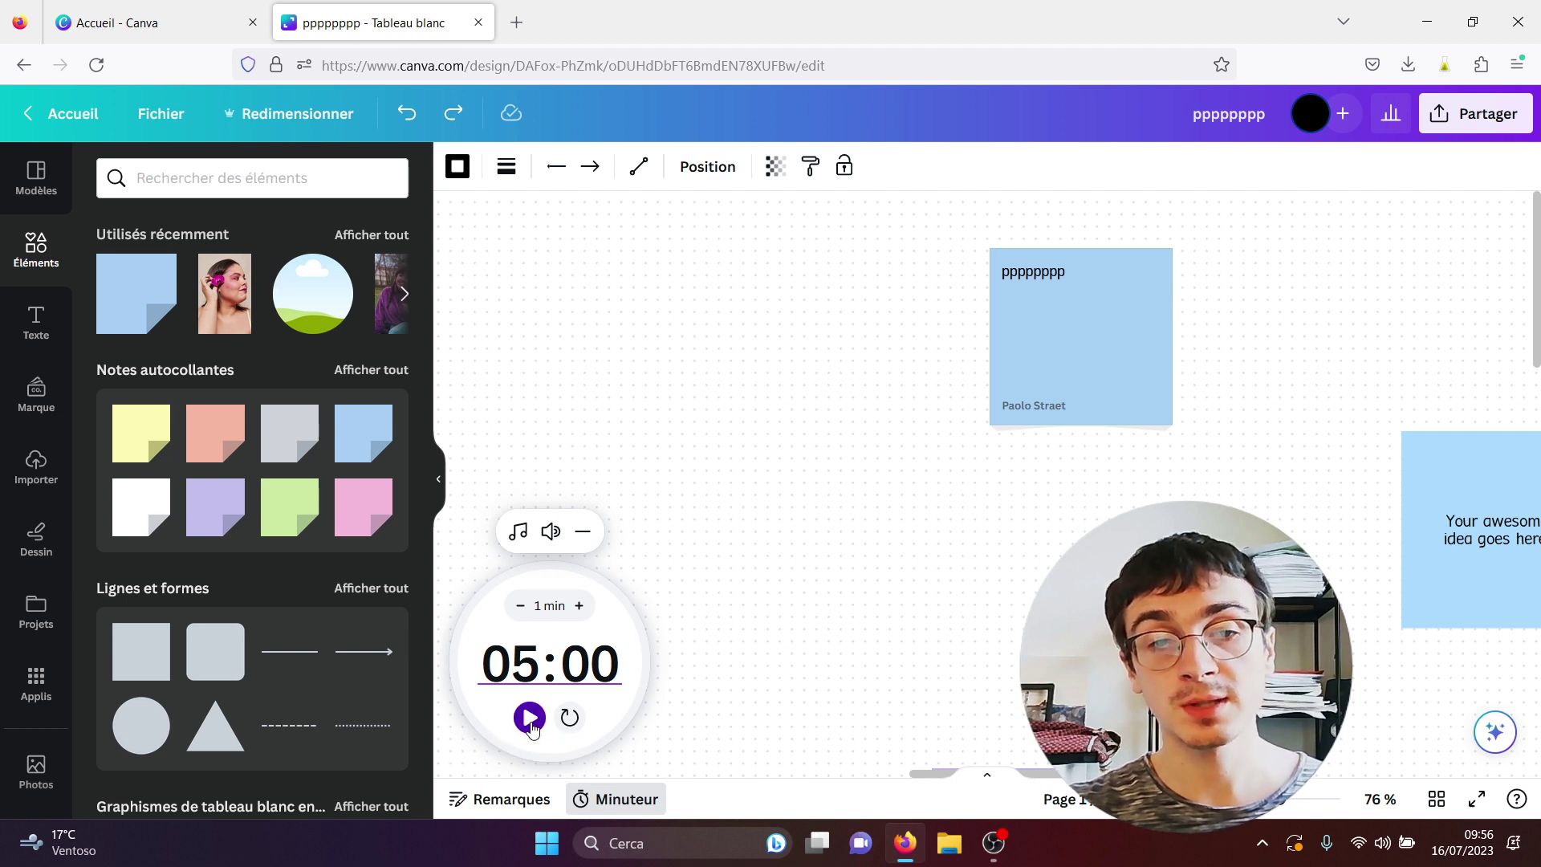
{"action": "left_click", "coordinate": [530, 718]}
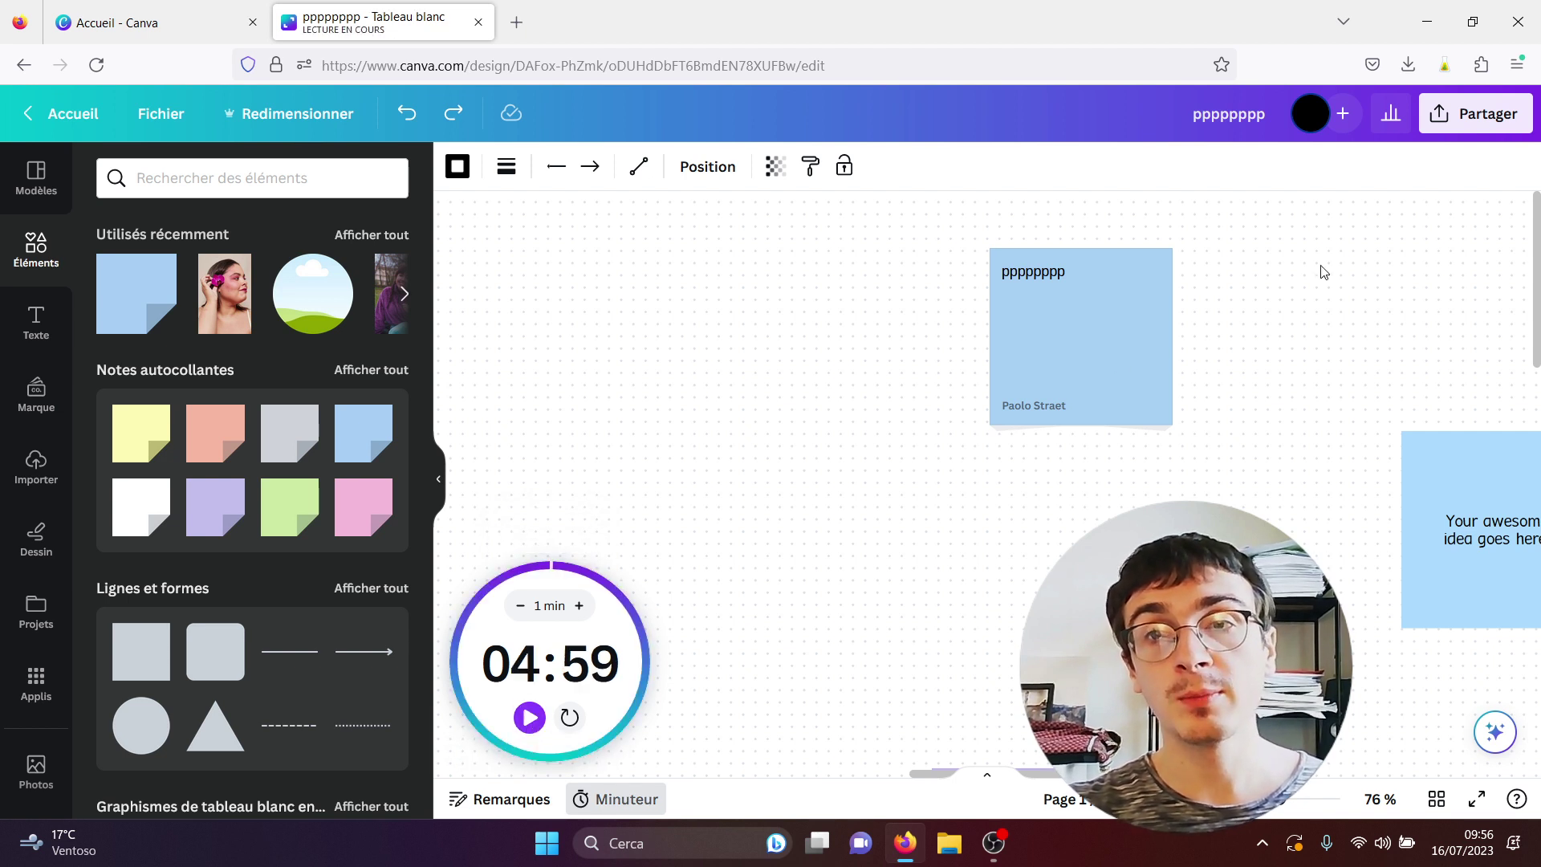
Examine the design's sharing options for access and collaboration link, and check the blue sticky note on the board
{"action": "left_click", "coordinate": [1467, 129]}
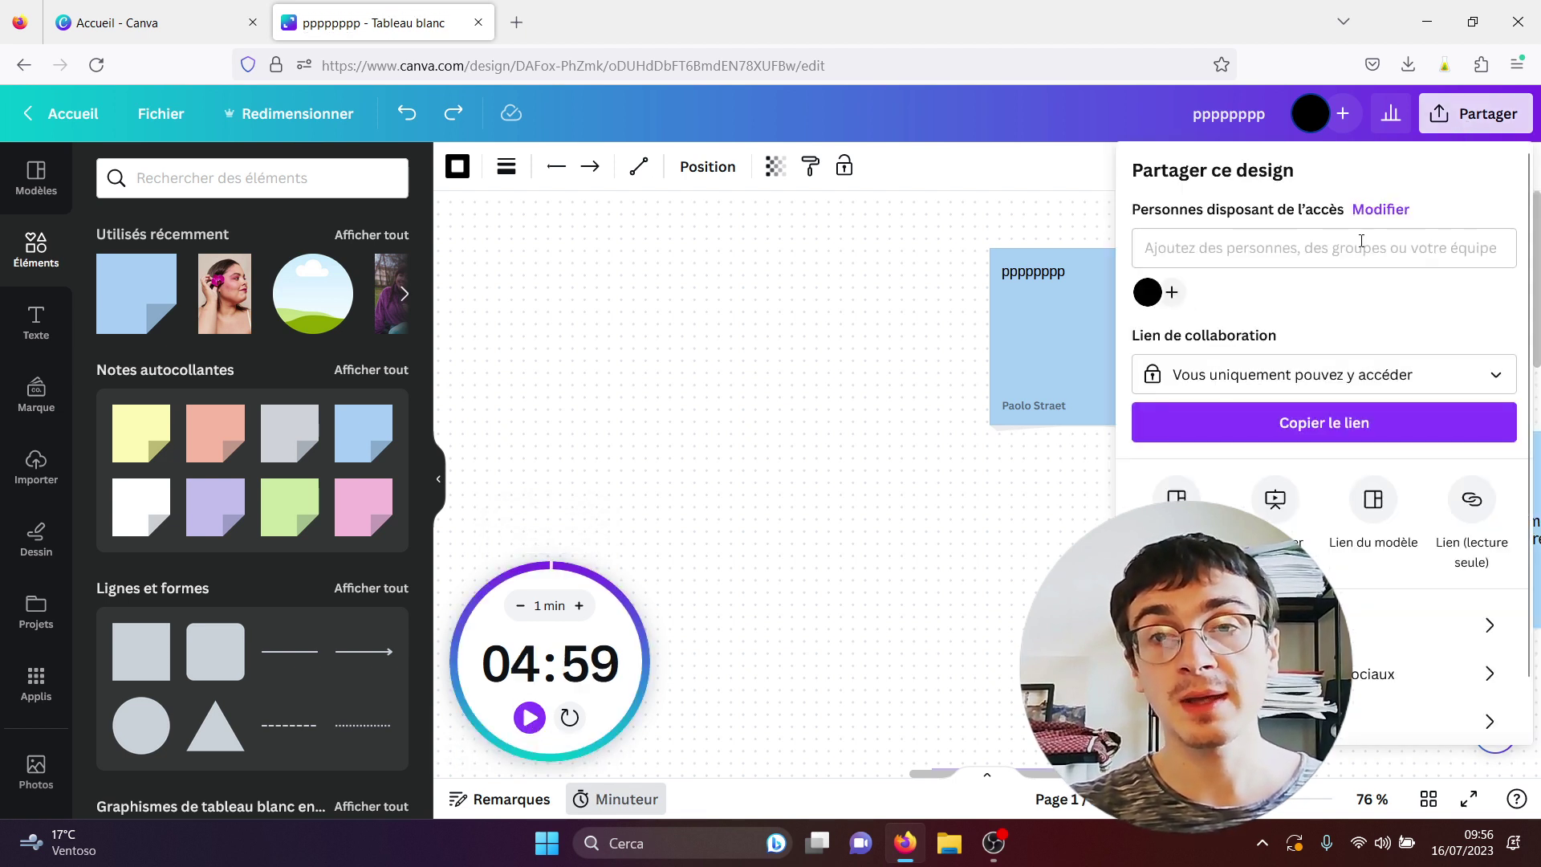
{"action": "left_click", "coordinate": [764, 358]}
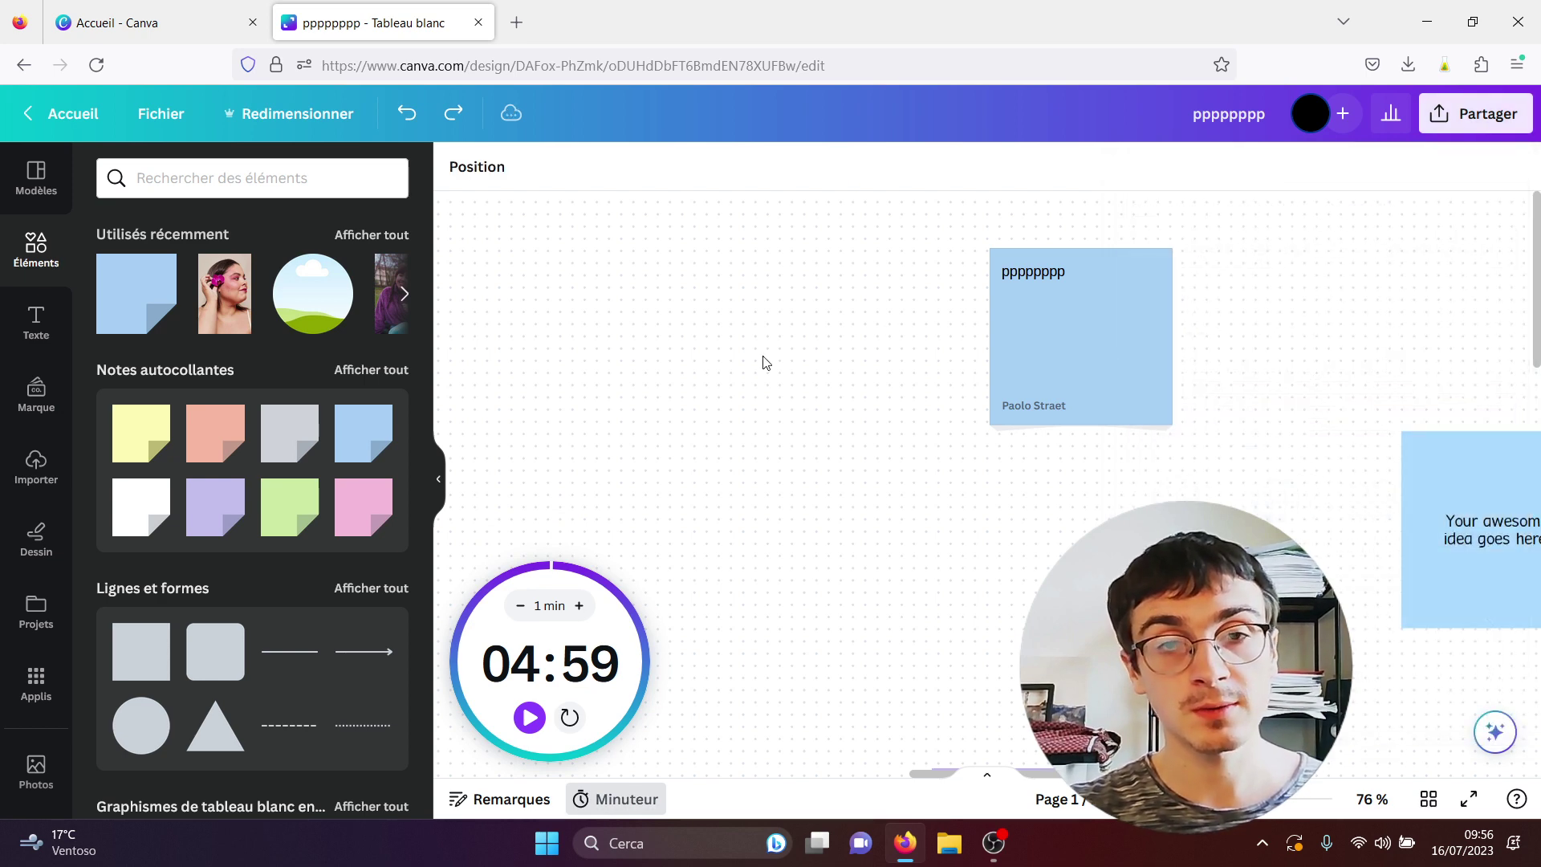
{"action": "left_click", "coordinate": [1055, 362]}
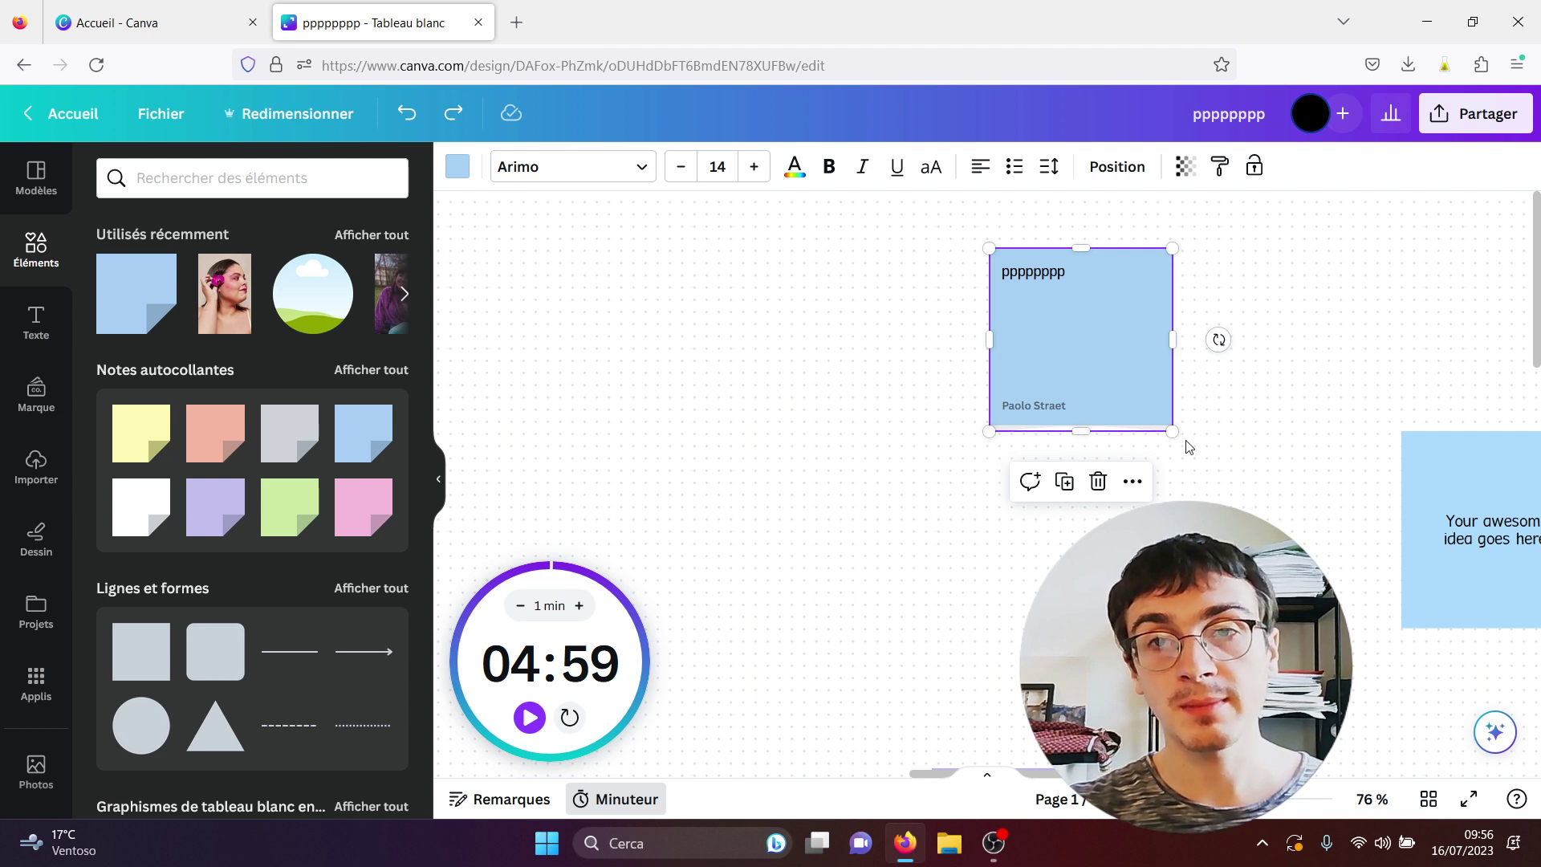
{"action": "left_click", "coordinate": [1256, 471]}
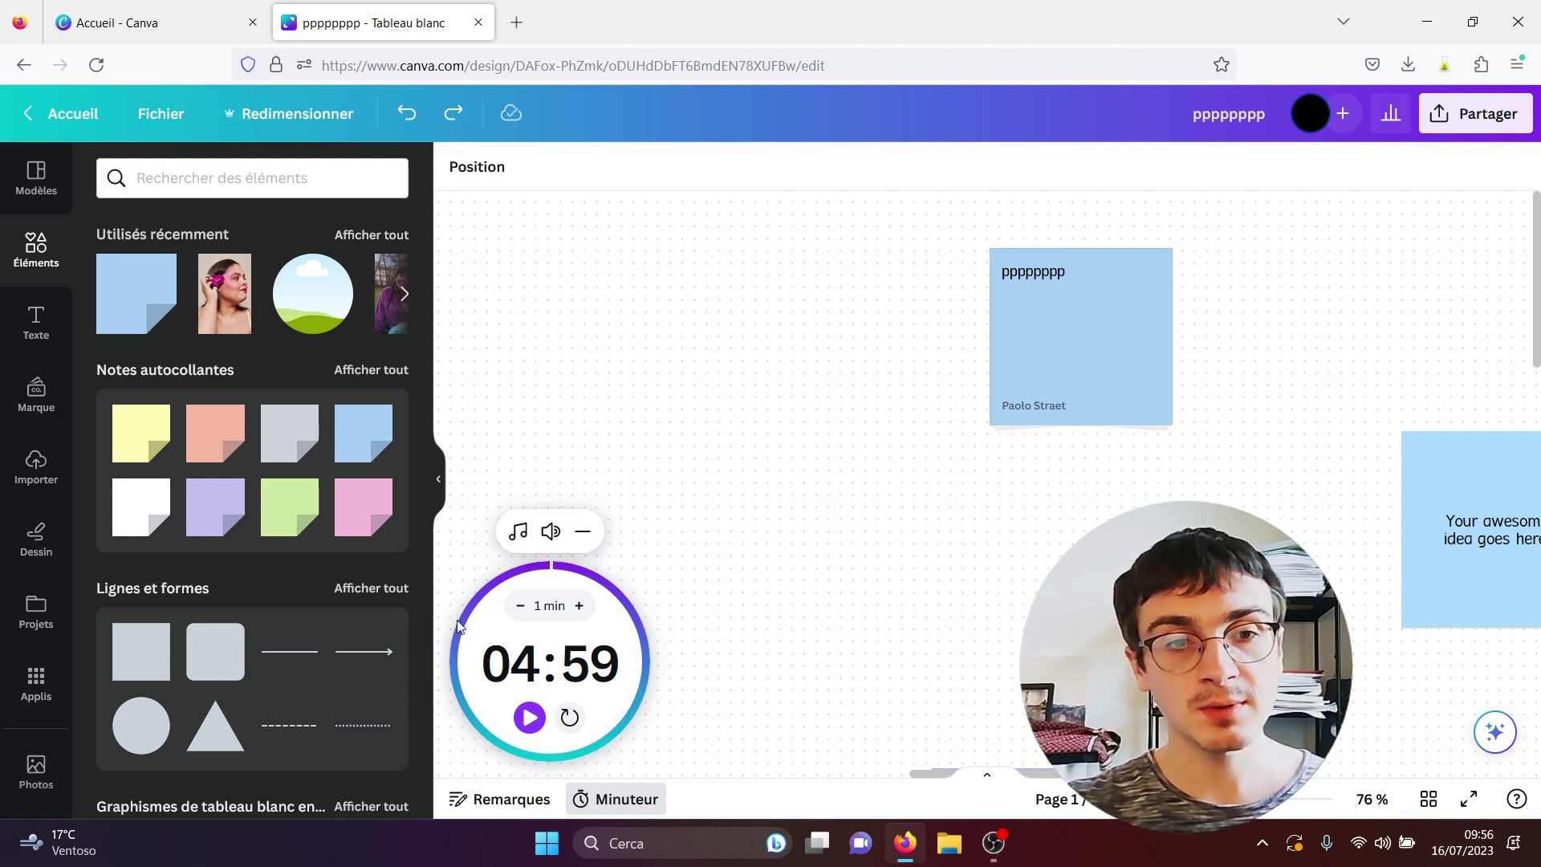
Connect the light-blue idea note to the "pppppppp" sticky note with an arrow line, and move the sticky note farther down and left
{"action": "left_click", "coordinate": [372, 654]}
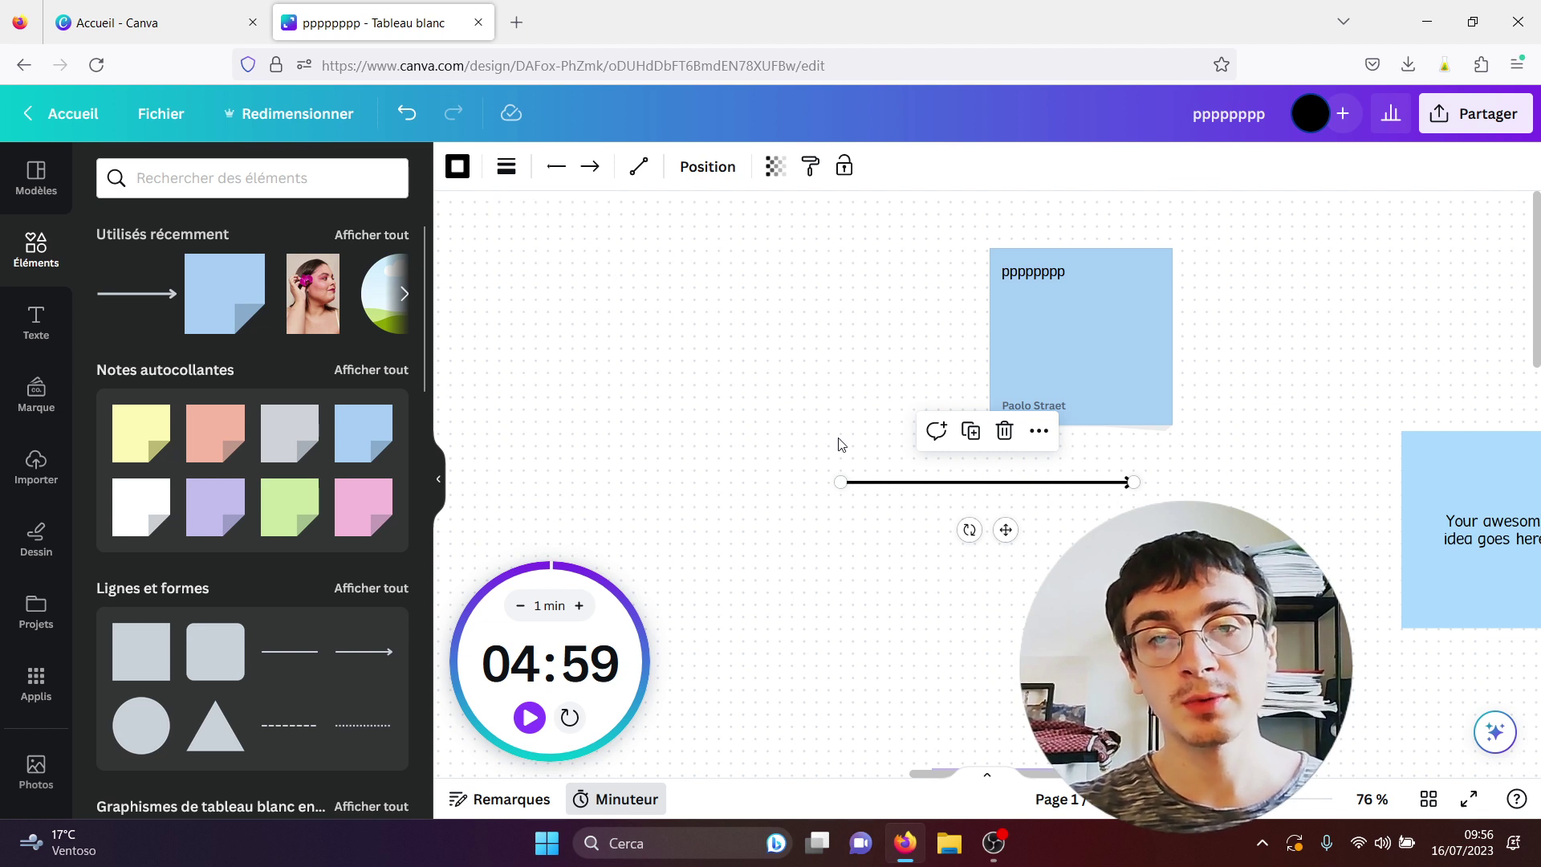
{"action": "left_click_drag", "start_coordinate": [836, 480], "coordinate": [1400, 528]}
{"action": "left_click_drag", "start_coordinate": [1129, 483], "coordinate": [1173, 340]}
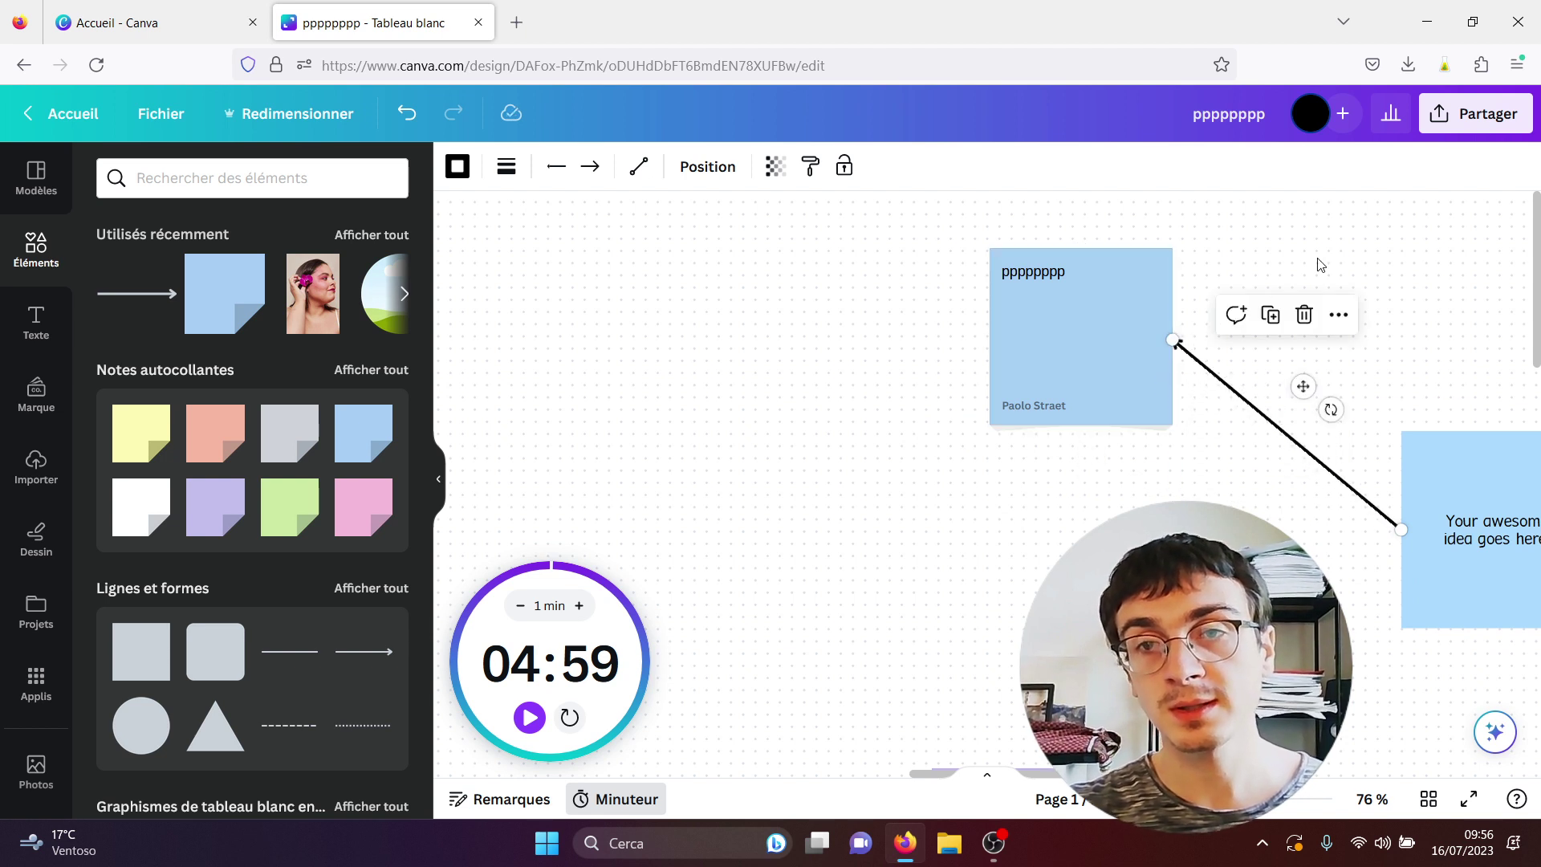
{"action": "left_click", "coordinate": [1025, 350]}
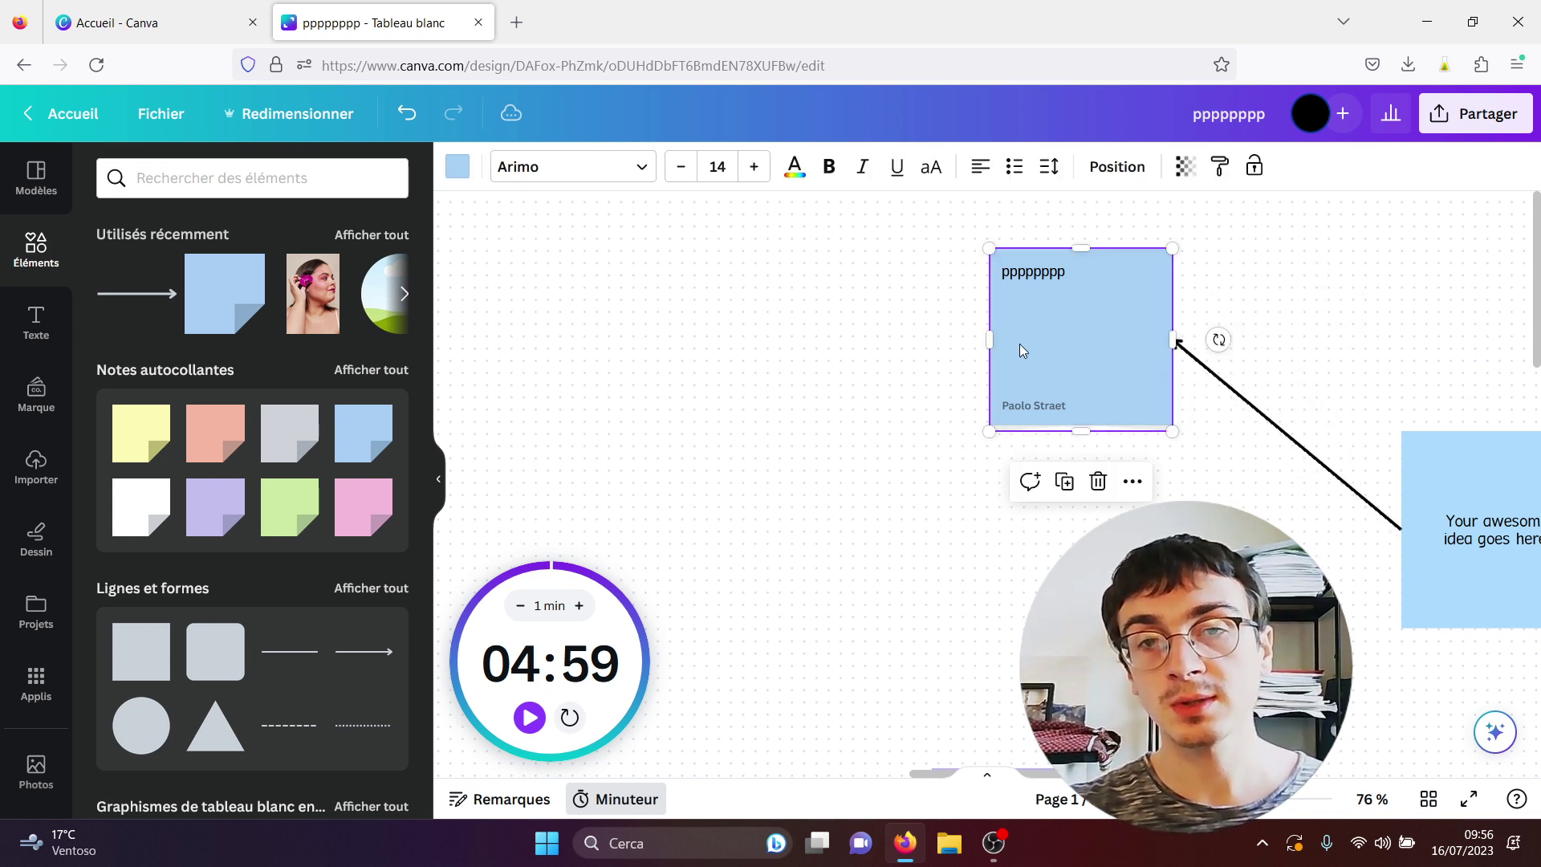
{"action": "left_click_drag", "start_coordinate": [1115, 325], "coordinate": [850, 417]}
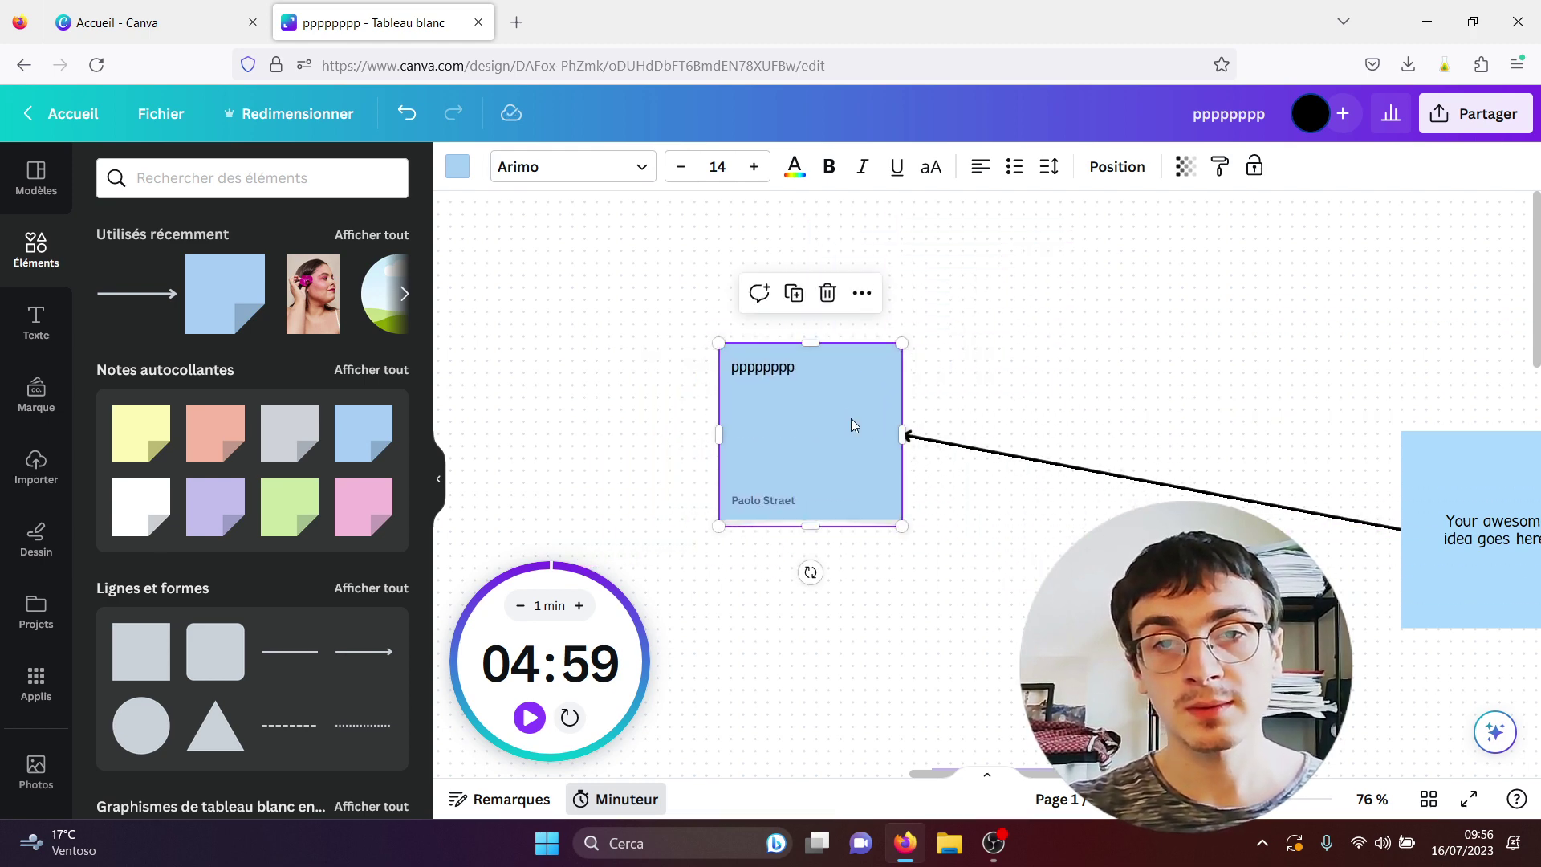
Activate Quick Flow for the "pppppppp" sticky note and use it to add an empty blue note to its left
{"action": "left_click", "coordinate": [861, 296]}
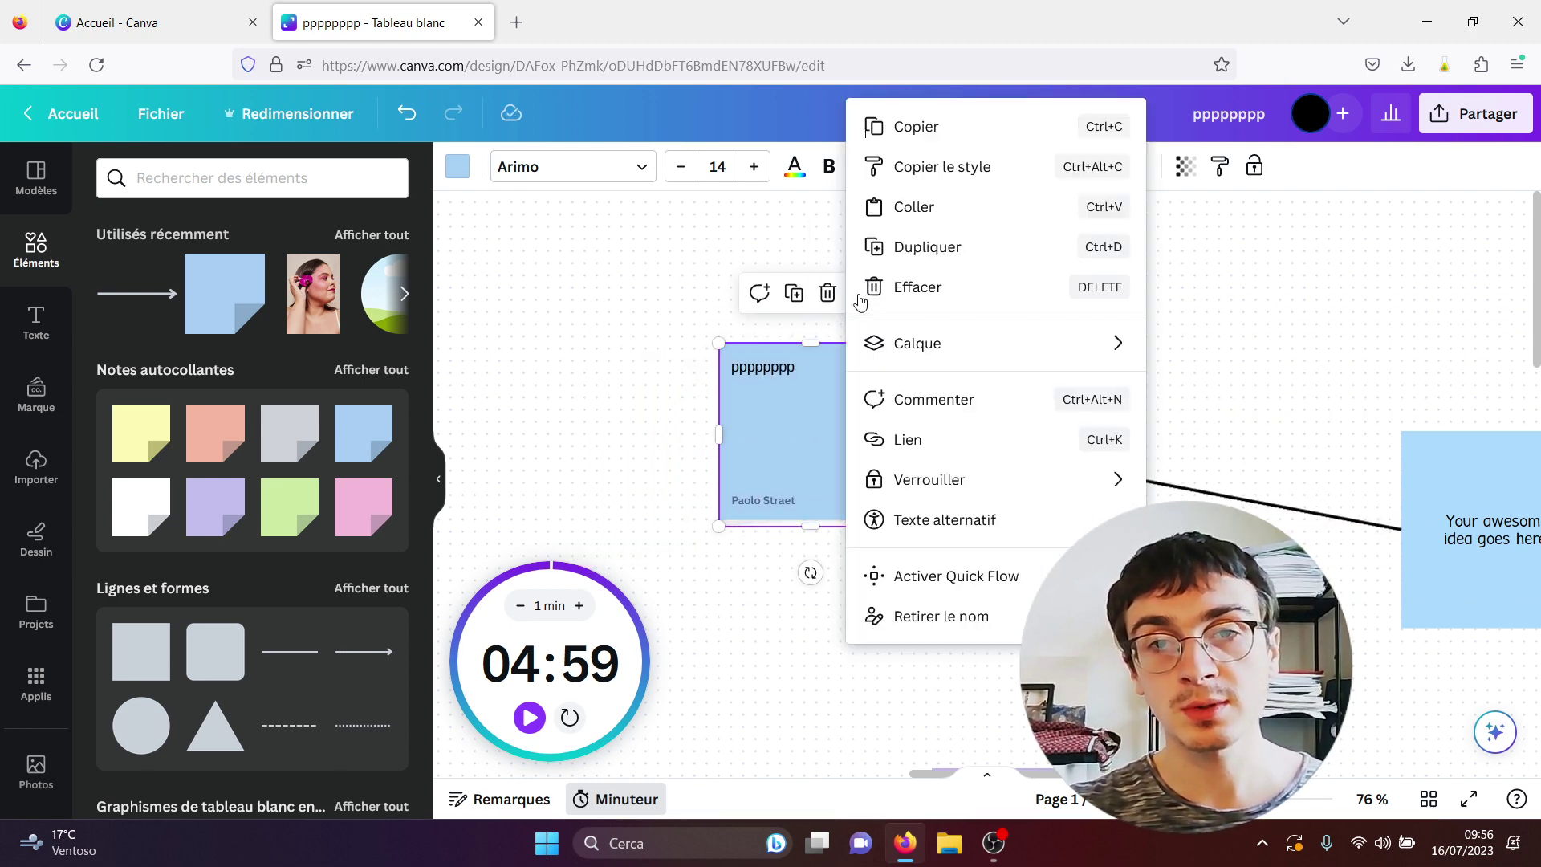
{"action": "left_click", "coordinate": [930, 578]}
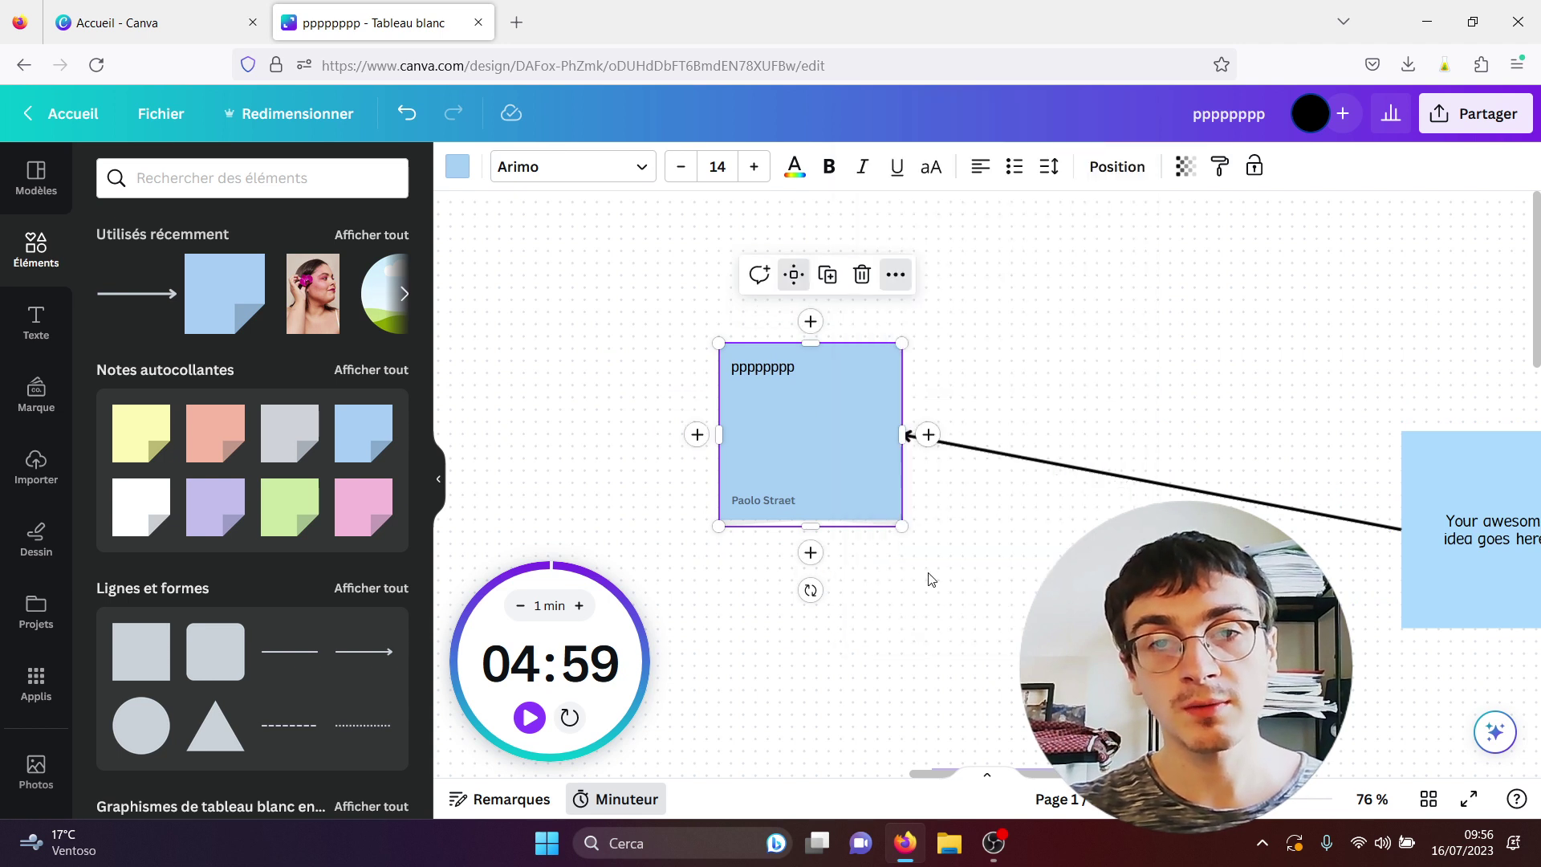
{"action": "left_click", "coordinate": [697, 435]}
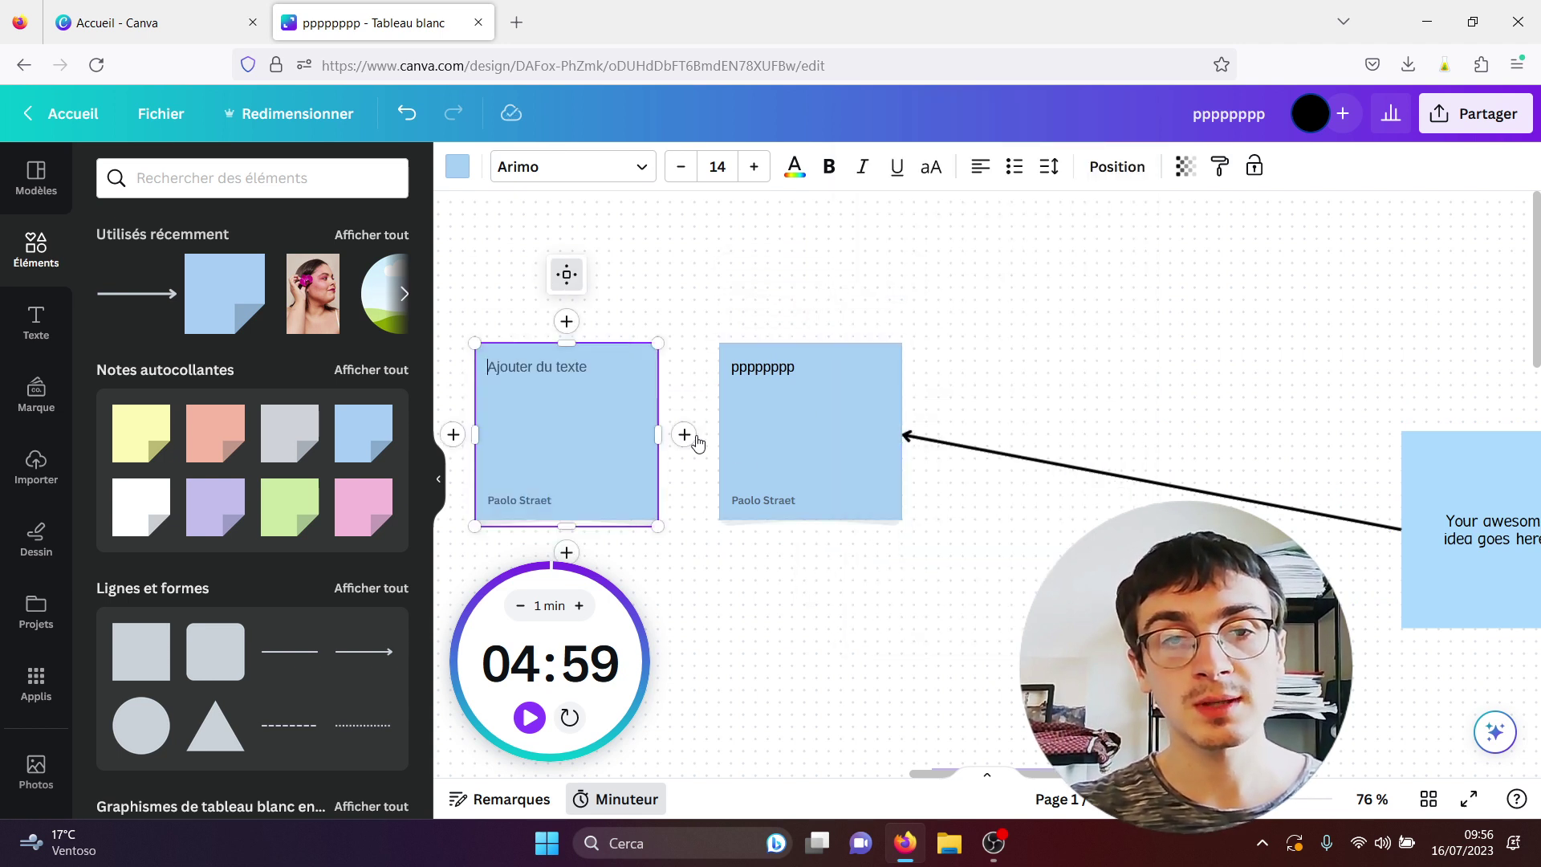
{"action": "left_click", "coordinate": [781, 280]}
Add another empty blue sticky note directly above the "pppppppp" note with Quick Flow
{"action": "left_click", "coordinate": [767, 380]}
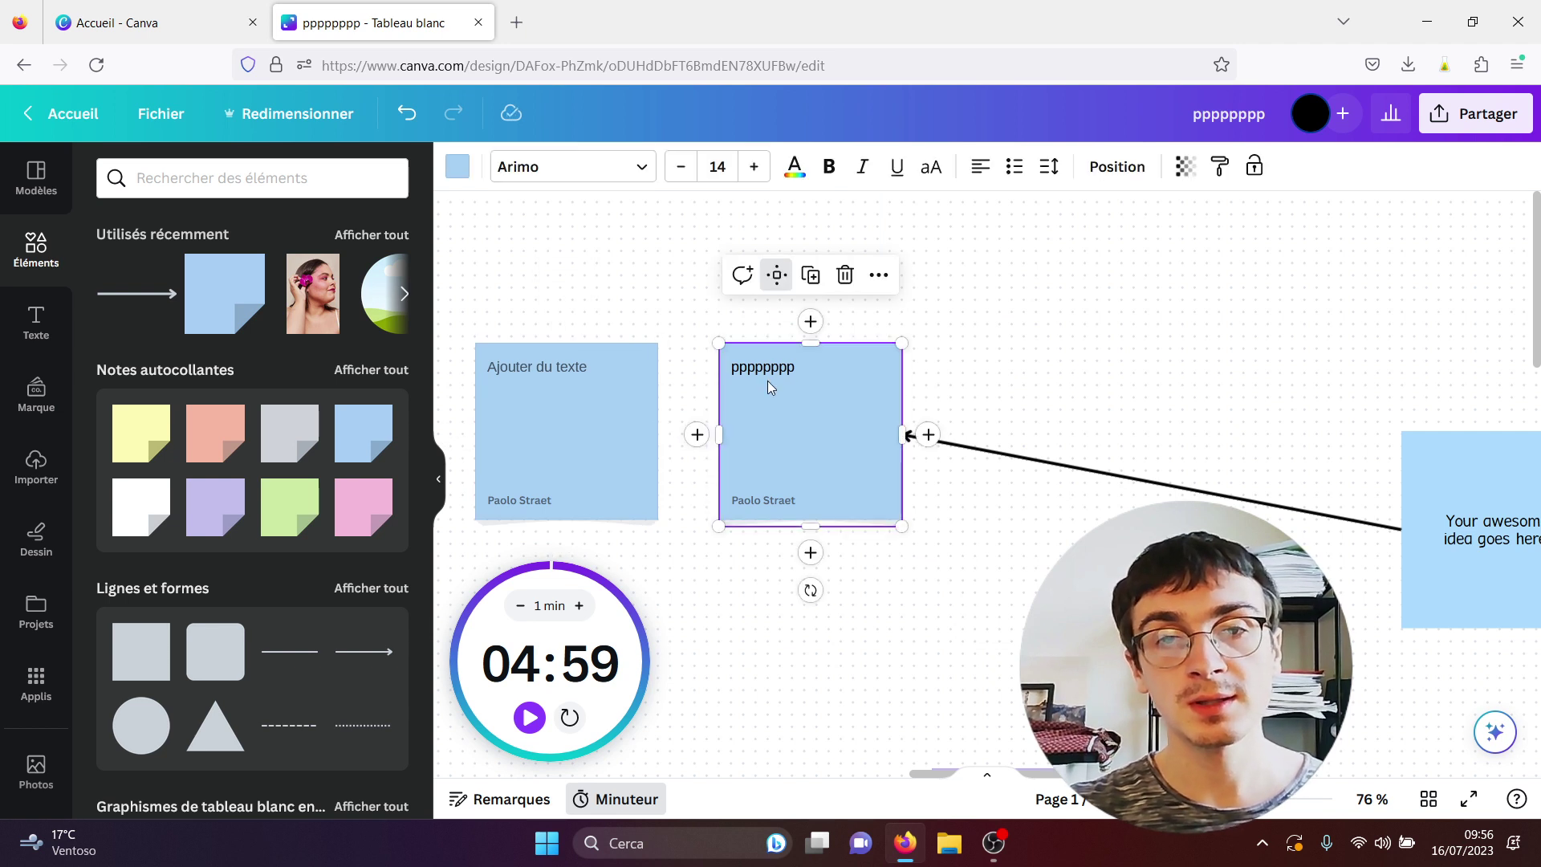
{"action": "left_click", "coordinate": [809, 323]}
{"action": "left_click", "coordinate": [1049, 345]}
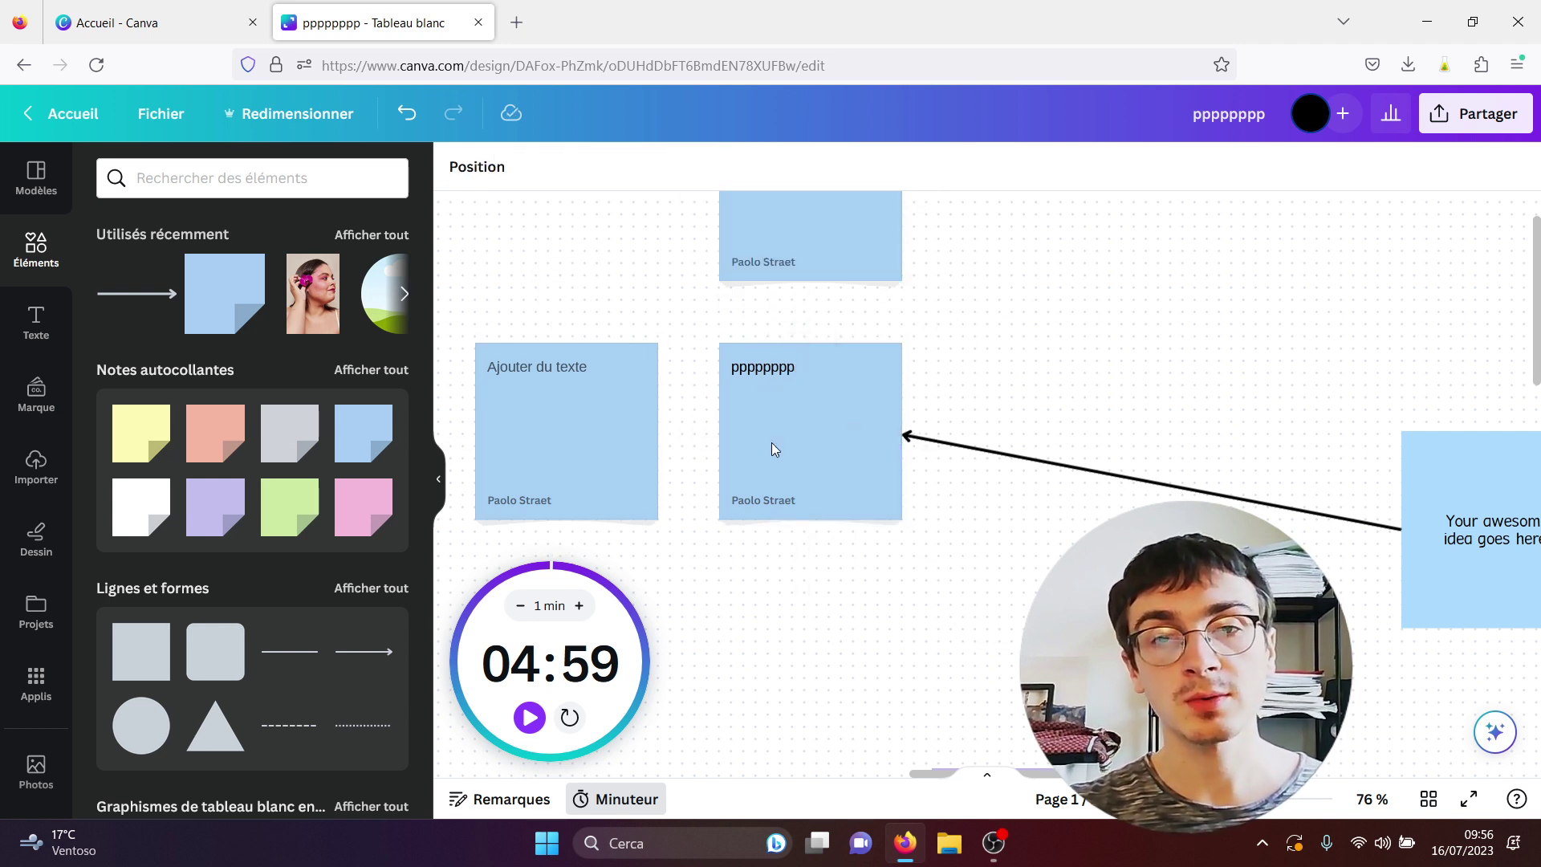
{"action": "left_click", "coordinate": [772, 448]}
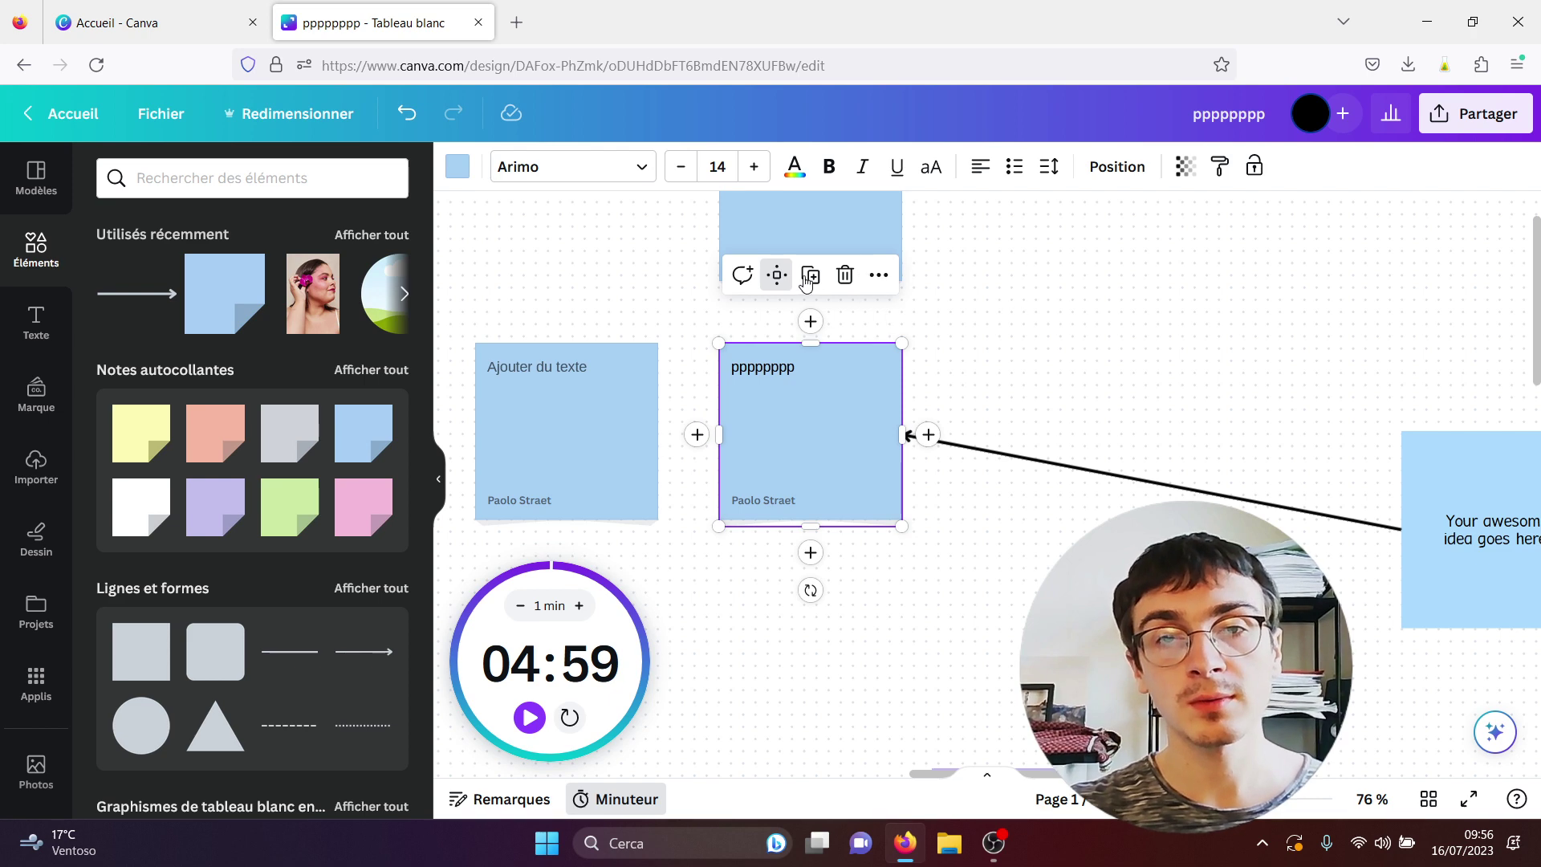
{"action": "left_click", "coordinate": [781, 283]}
{"action": "left_click", "coordinate": [1008, 286]}
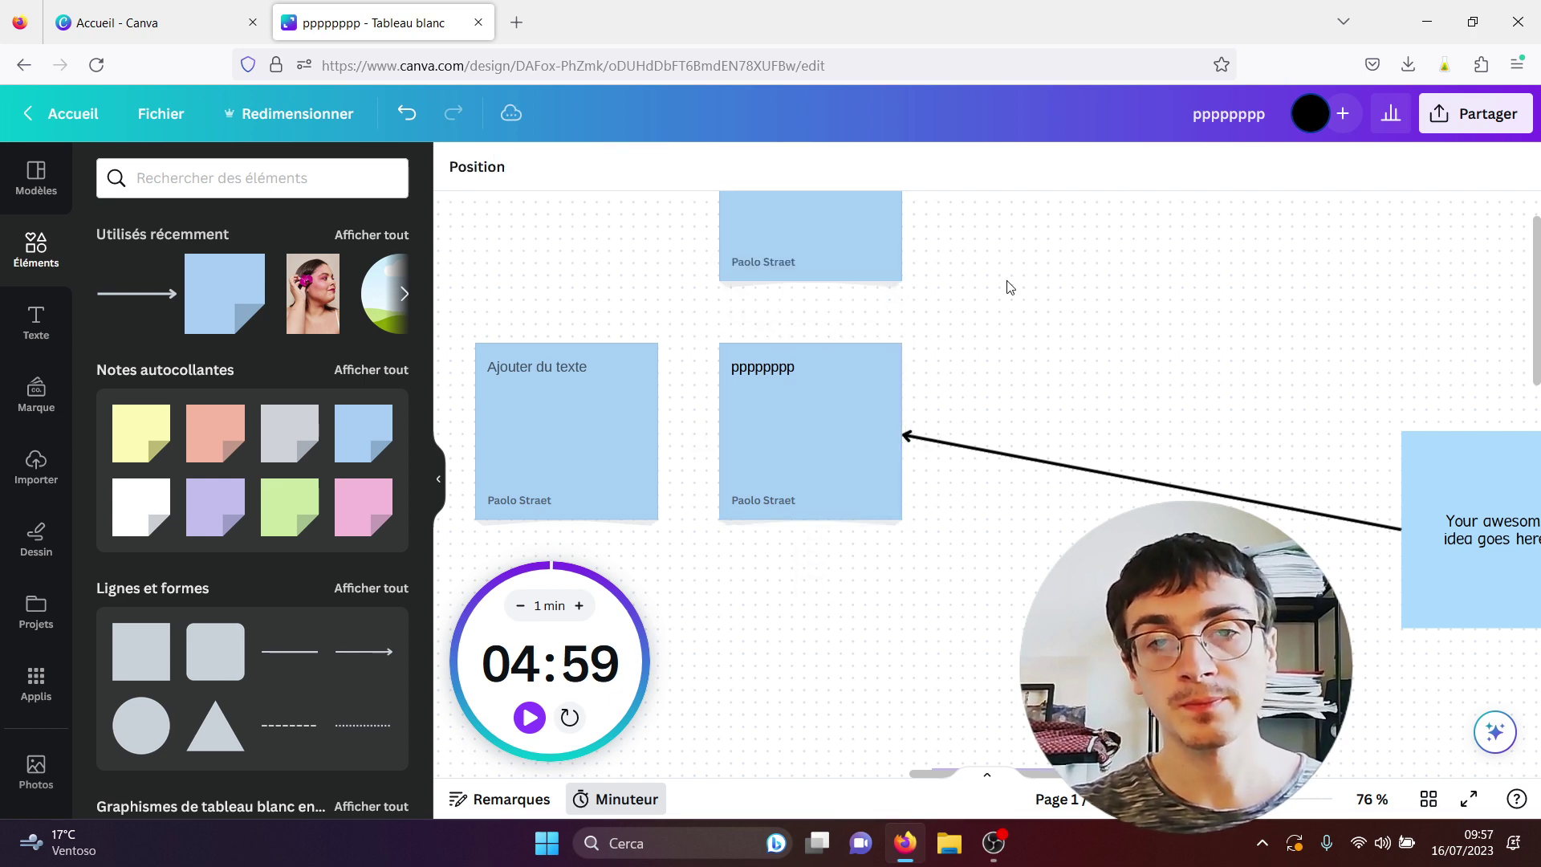
View the whole mind map at 15 % zoom and look over the design's sharing options
{"action": "left_click_drag", "start_coordinate": [1278, 807], "coordinate": [1240, 806]}
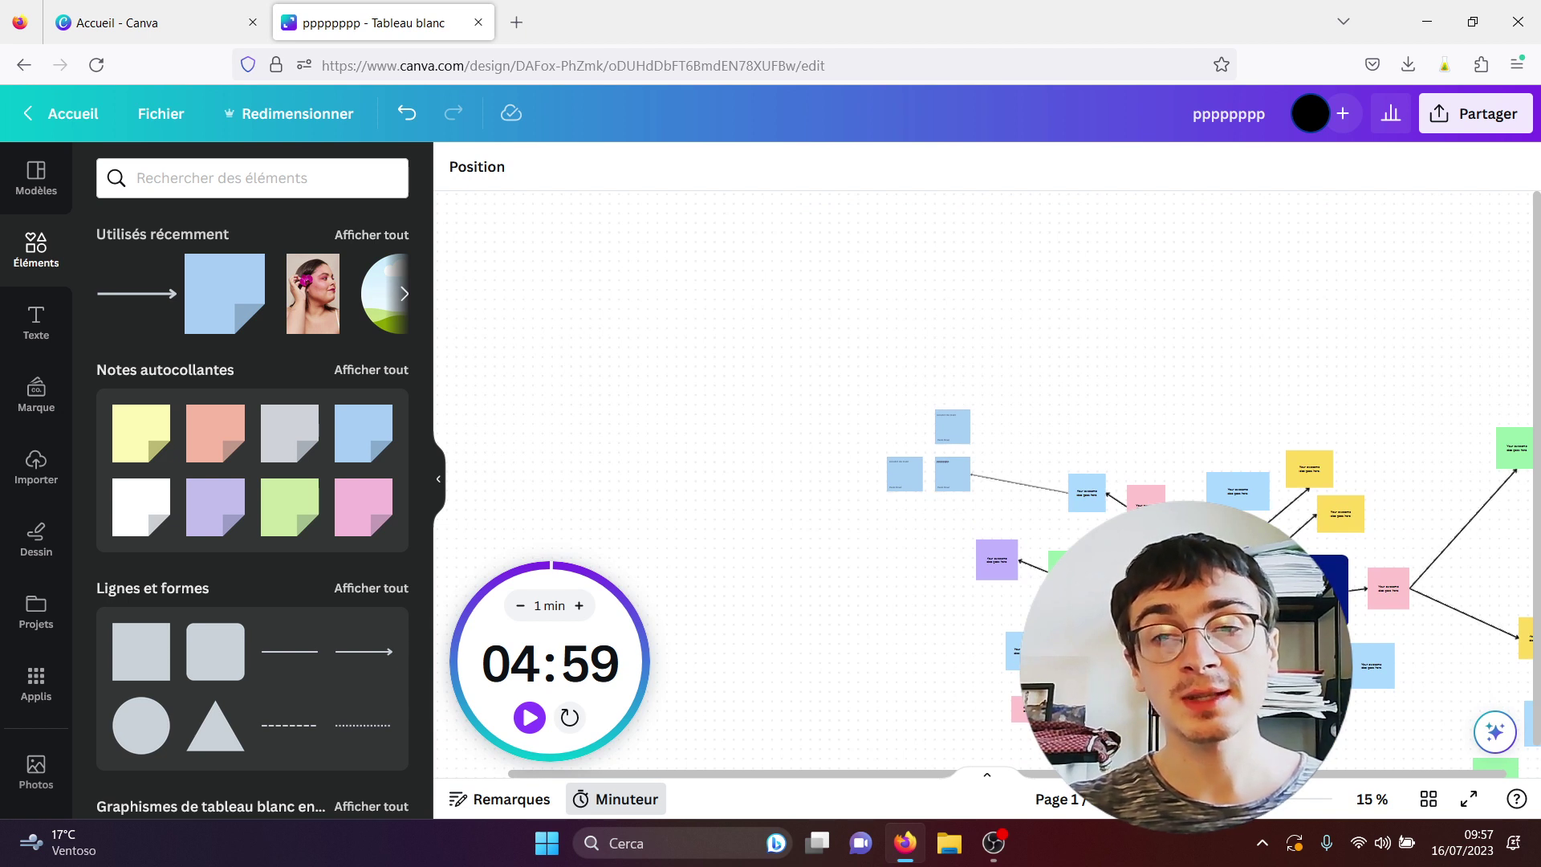
{"action": "left_click", "coordinate": [1486, 121]}
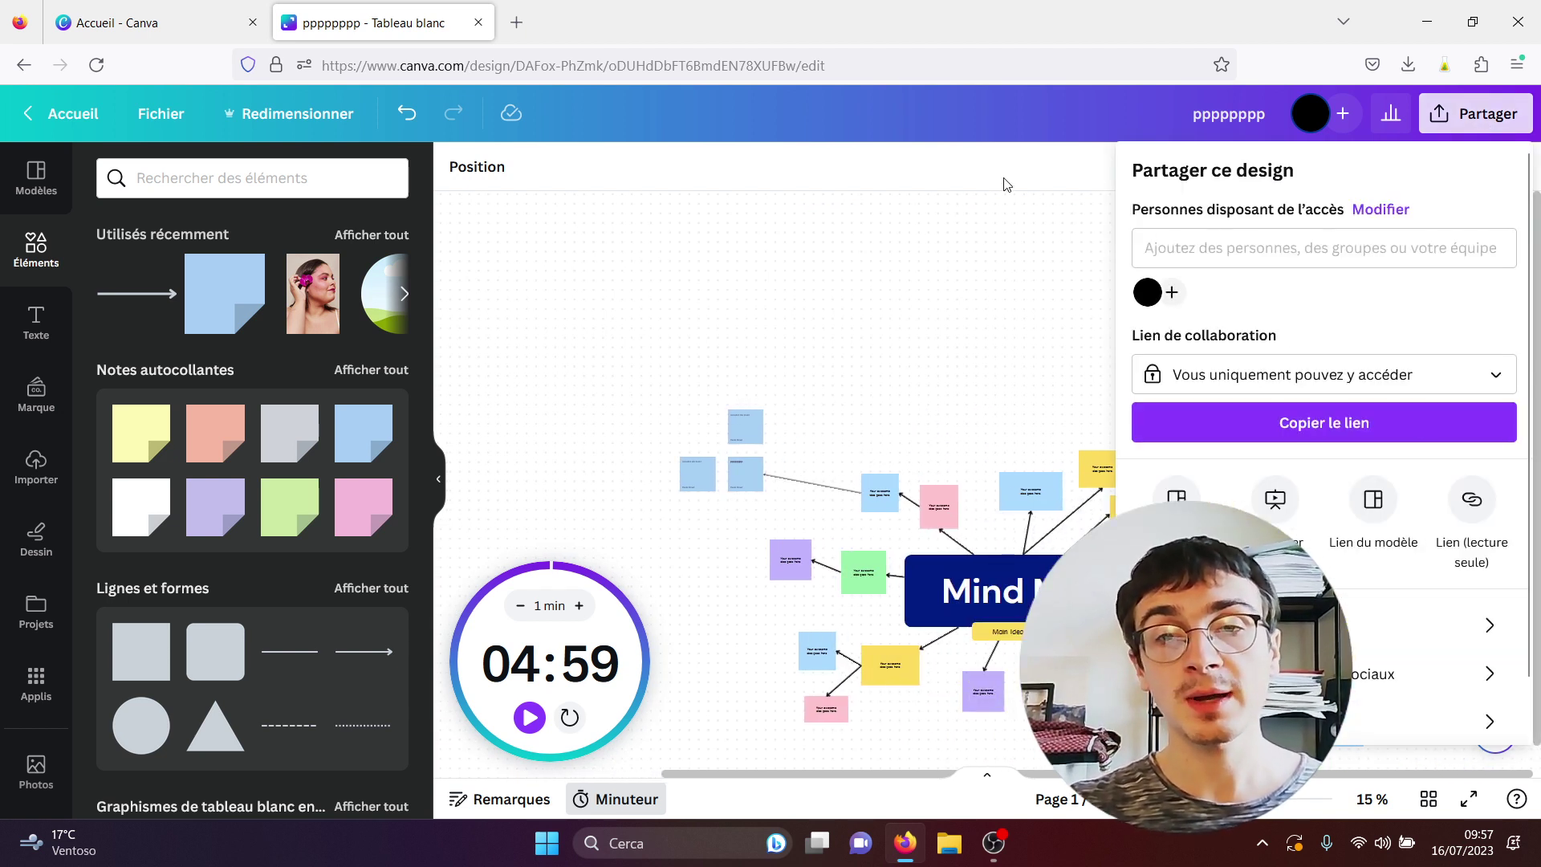
{"action": "left_click", "coordinate": [975, 190]}
Move the mind map's upper-right green note farther up and right, and its connected pink note slightly right and up
{"action": "left_click_drag", "start_coordinate": [1535, 355], "coordinate": [1523, 428]}
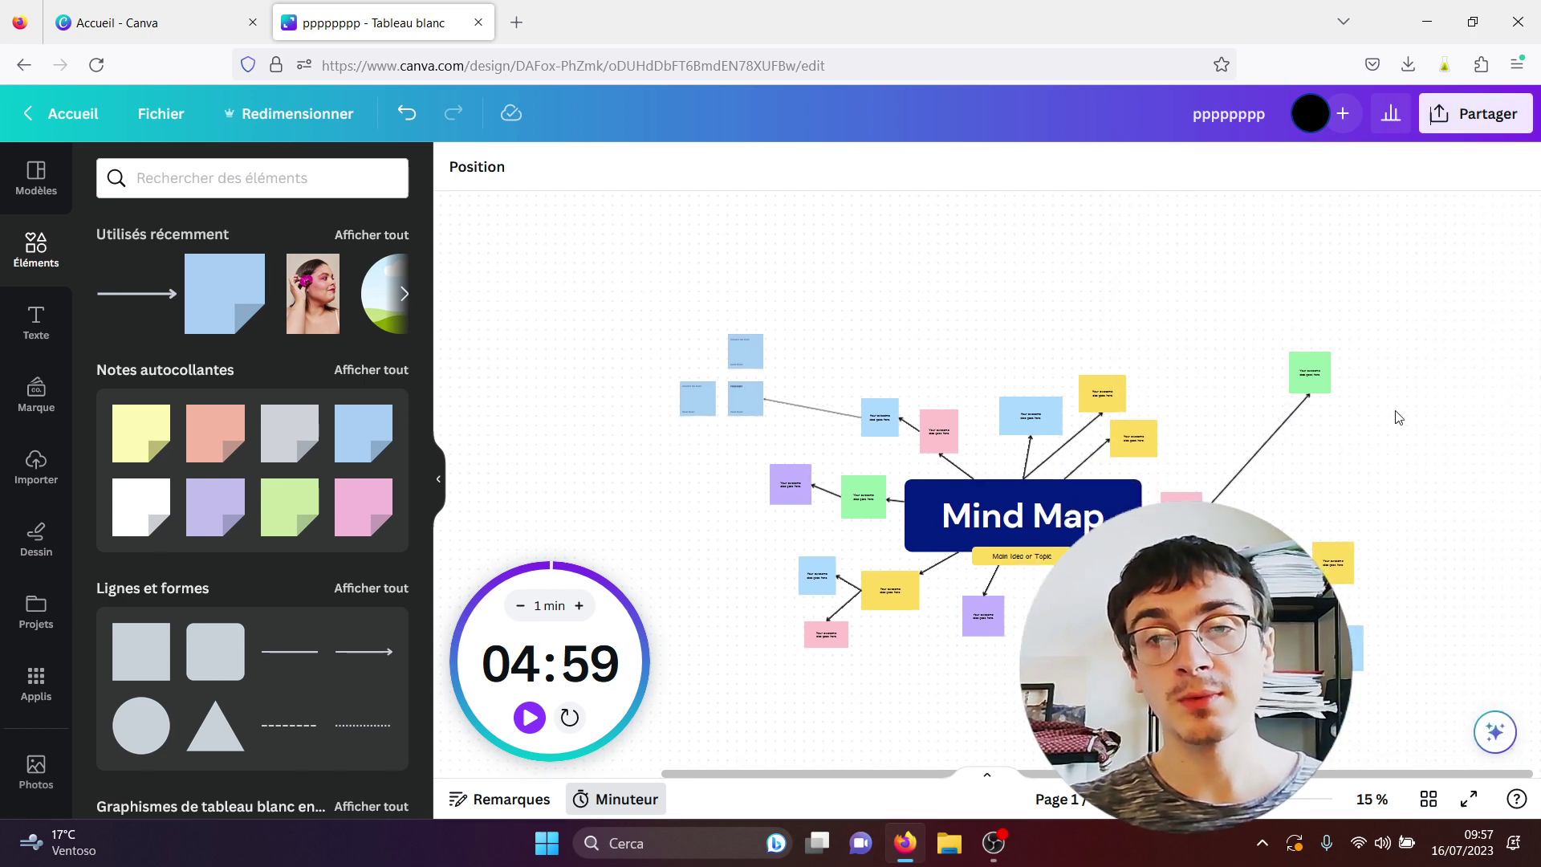
{"action": "left_click", "coordinate": [1306, 387]}
{"action": "left_click_drag", "start_coordinate": [1307, 388], "coordinate": [1372, 312]}
{"action": "left_click_drag", "start_coordinate": [1181, 499], "coordinate": [1272, 474]}
{"action": "left_click", "coordinate": [1403, 458]}
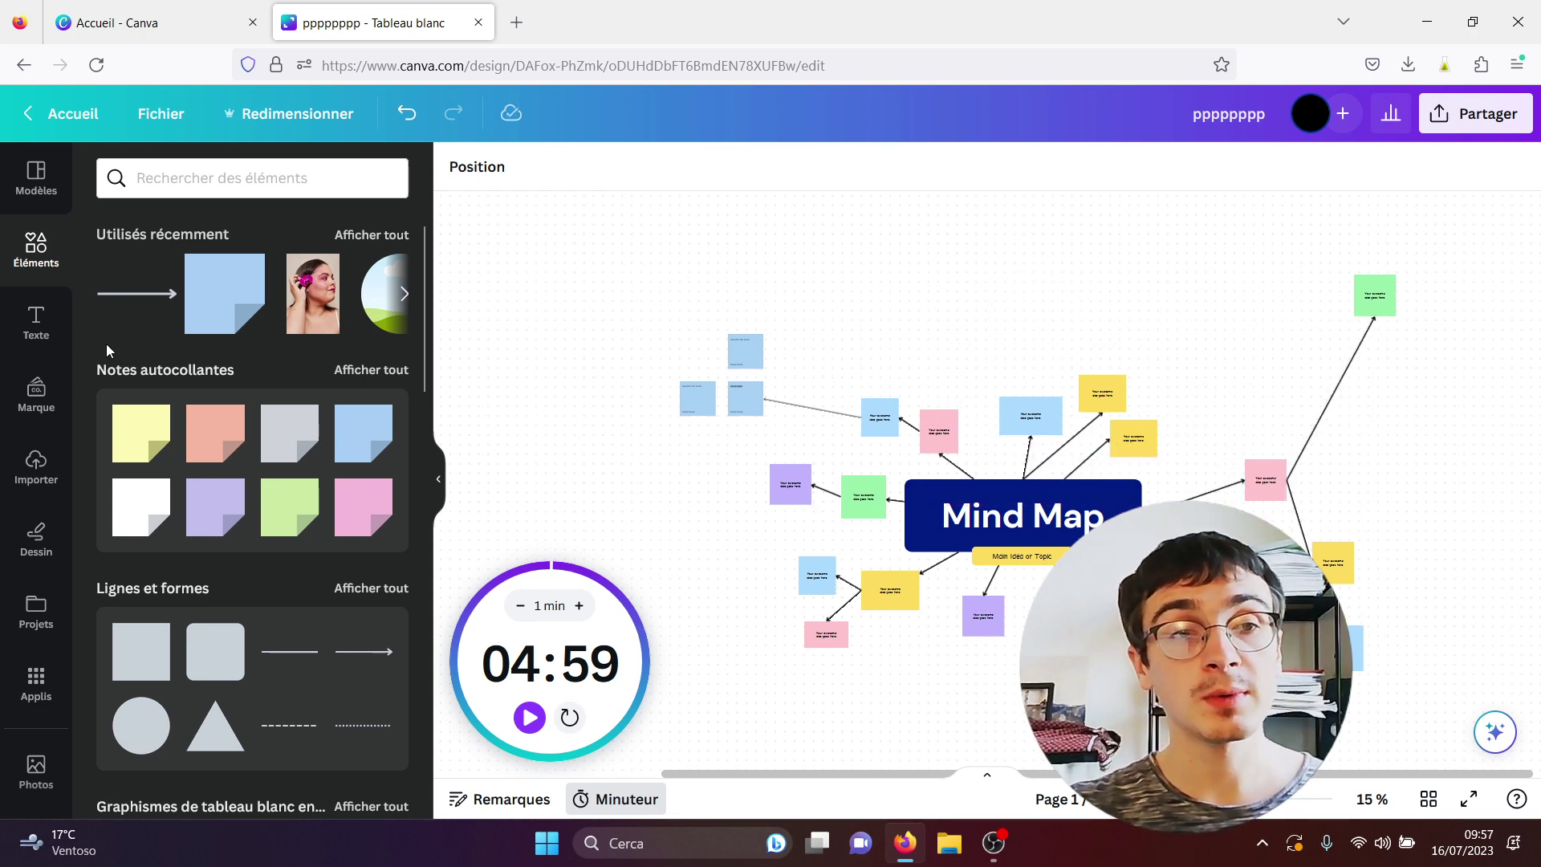
Browse the whiteboard graphics, illustrations, stickers and photos among the elements, and review the access and collaboration link options
{"action": "left_click_drag", "start_coordinate": [424, 340], "coordinate": [424, 510]}
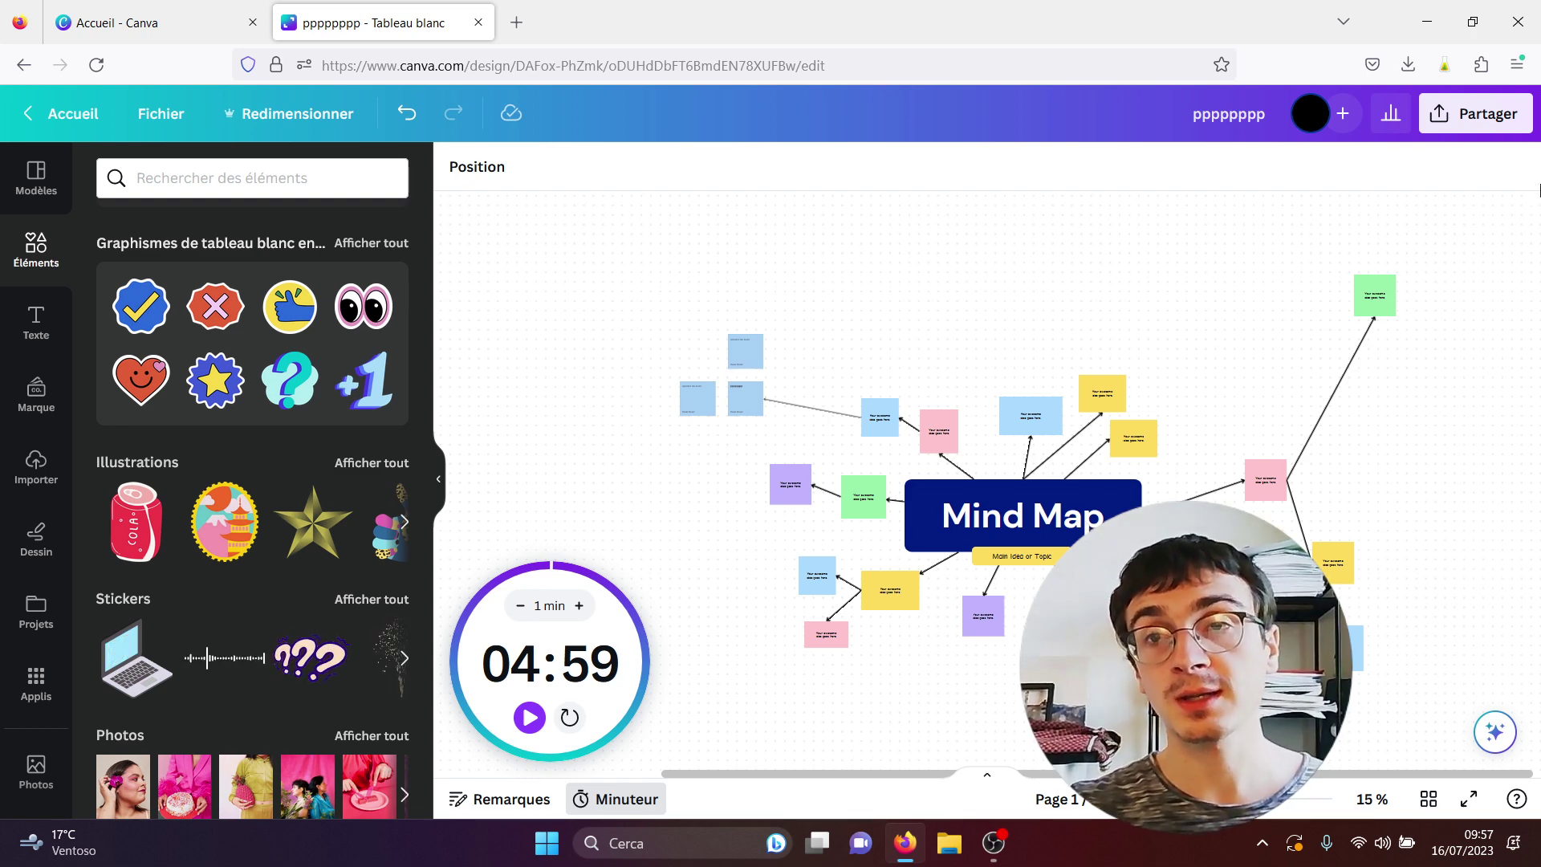
{"action": "left_click", "coordinate": [1486, 114]}
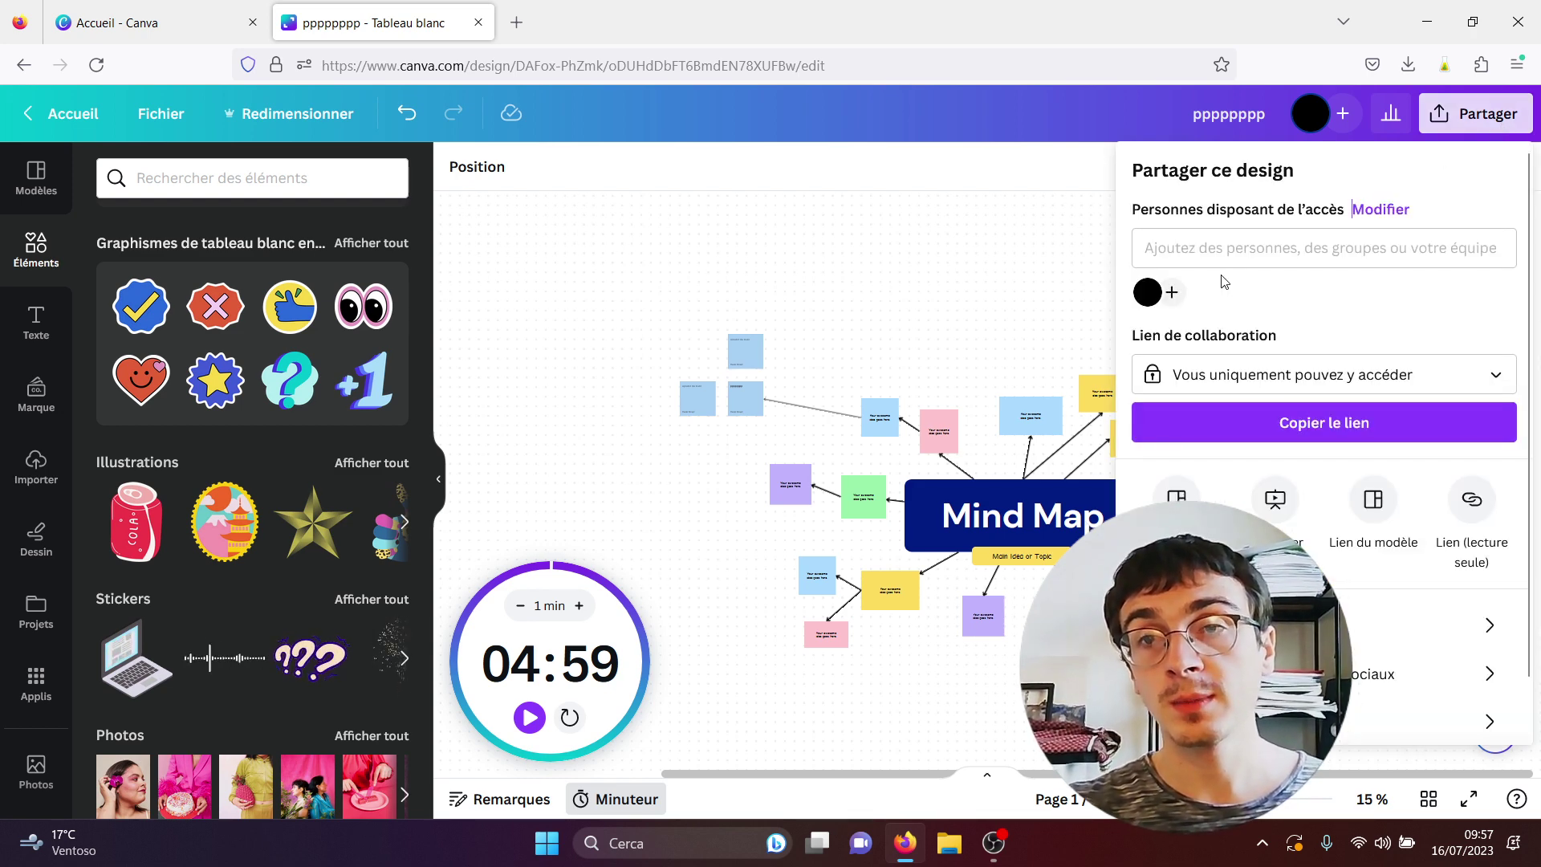
{"action": "left_click", "coordinate": [810, 264]}
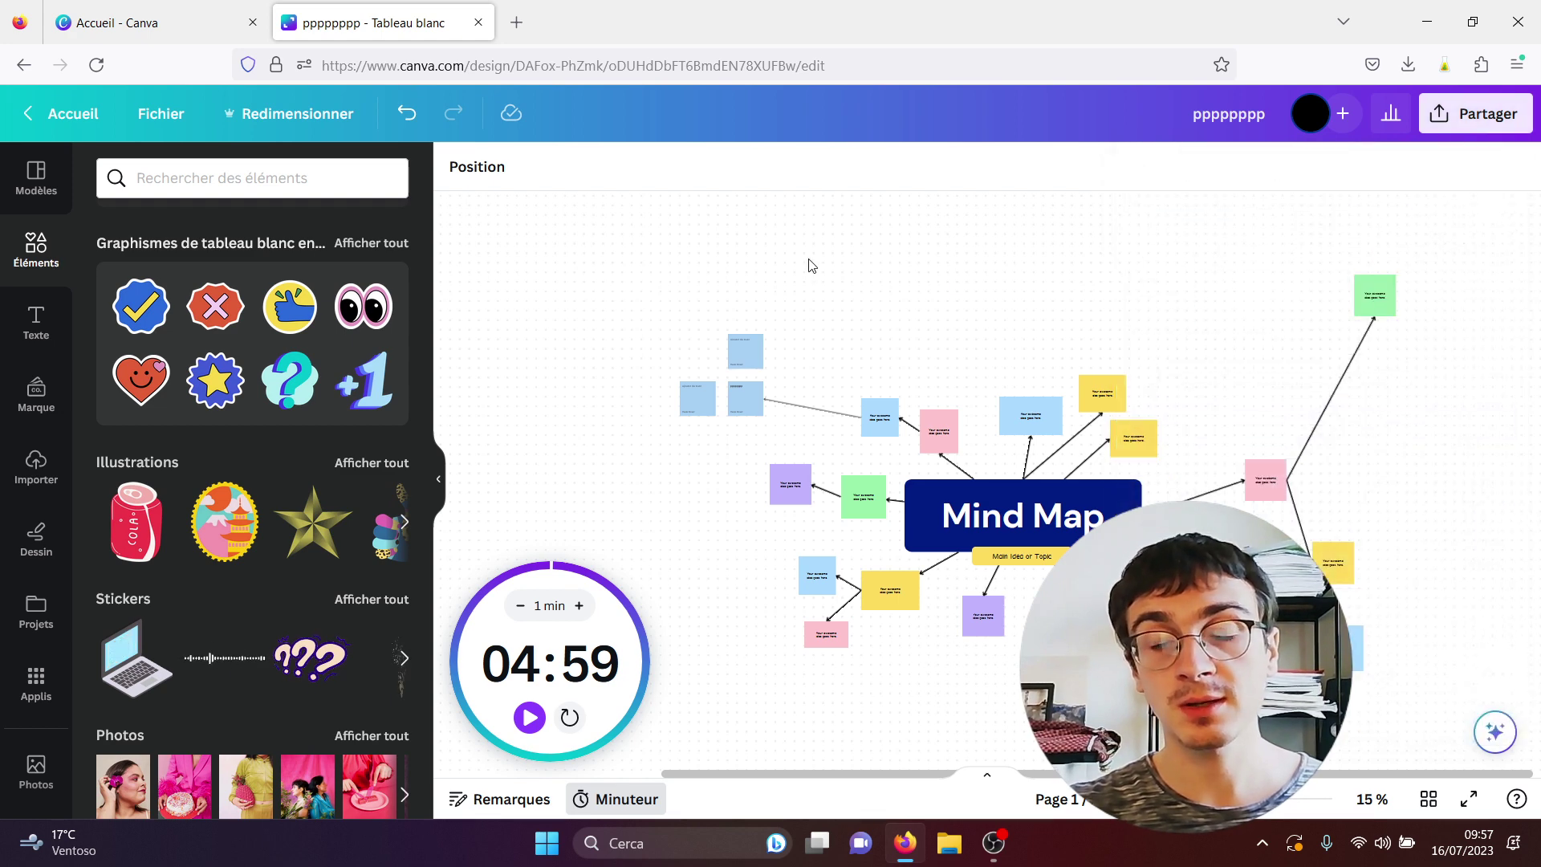